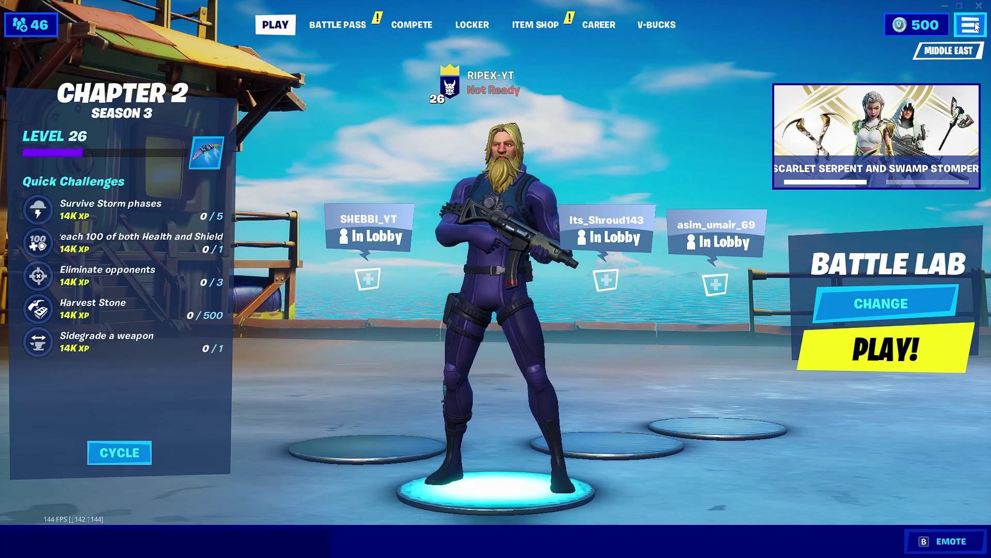
- Exit Fortnite from its lobby menu to get back to the Windows desktop
left_click(970, 24)
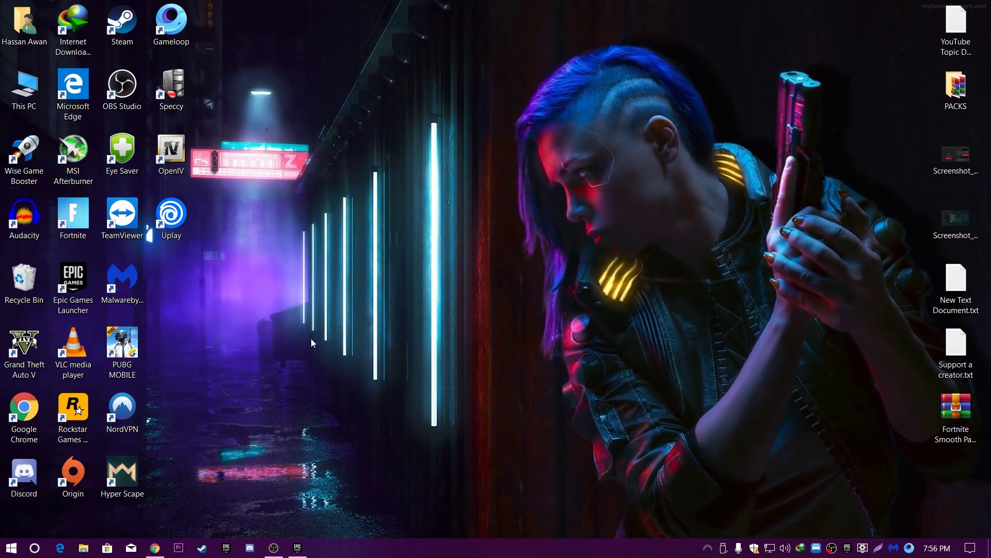
- In launcher settings, enable Fortnite's Additional Command Line Arguments and enter d3d11-UseMax_GPU
left_click(296, 548)
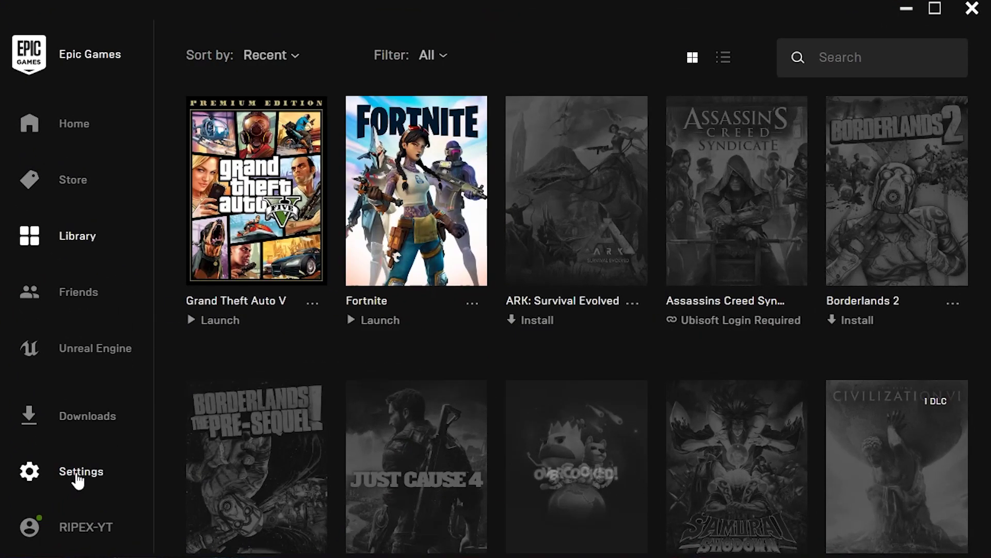
left_click(78, 479)
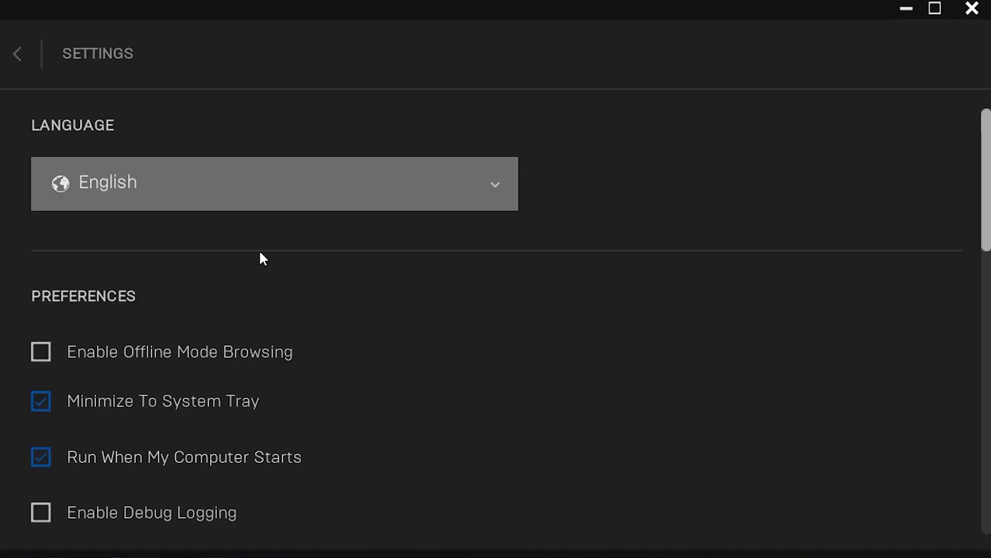
scroll(120, 363, "down", 10)
scroll(98, 404, "down", 6)
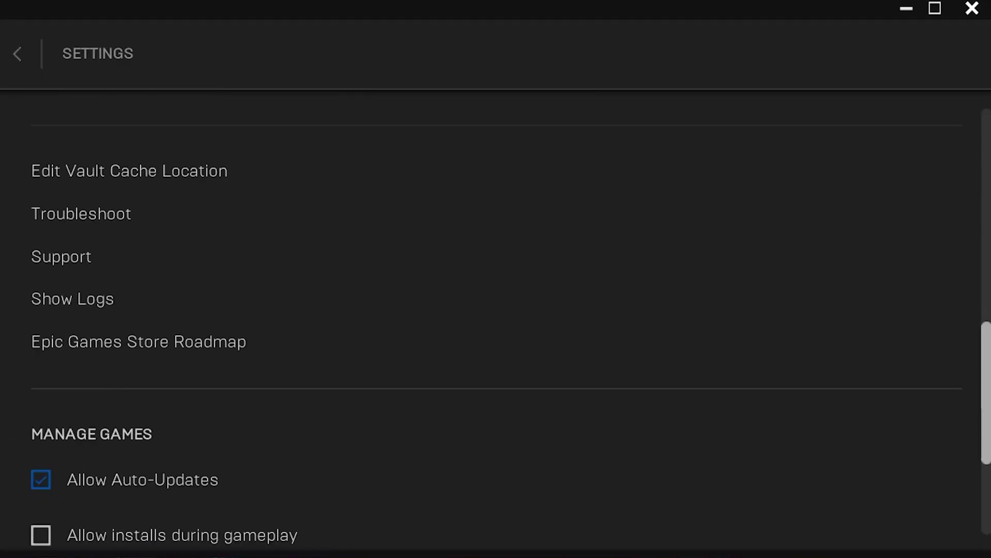
scroll(272, 390, "down", 2)
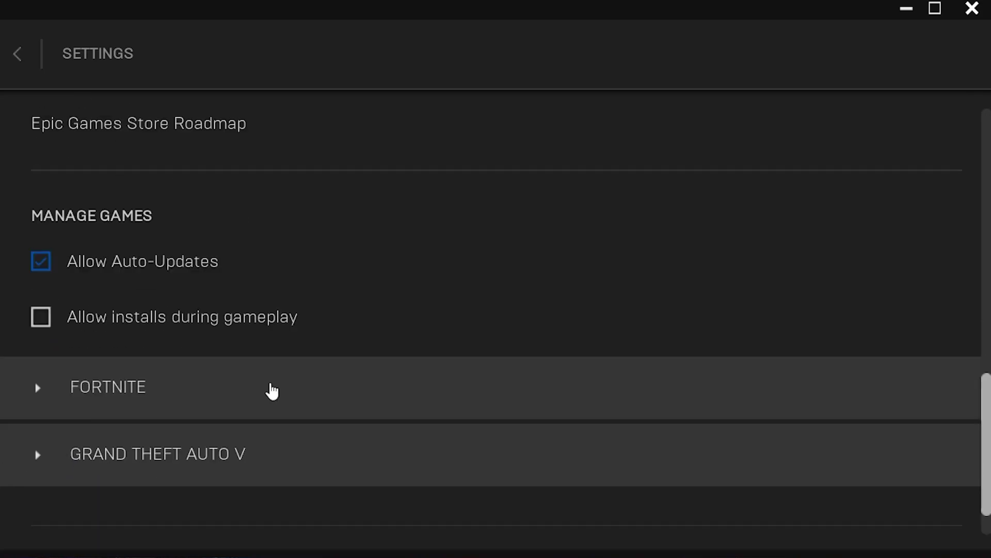
left_click(52, 402)
scroll(101, 419, "down", 2)
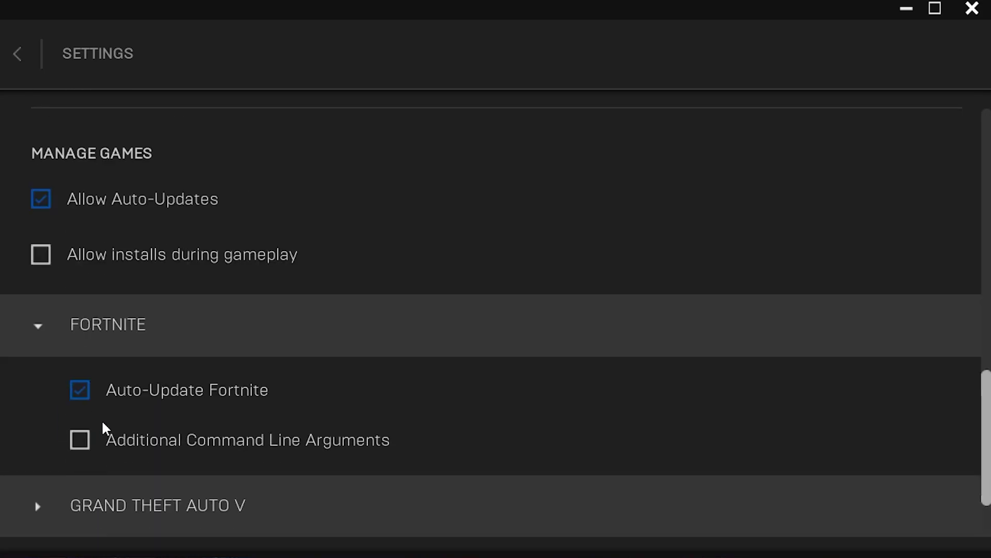
left_click(74, 453)
scroll(215, 471, "down", 2)
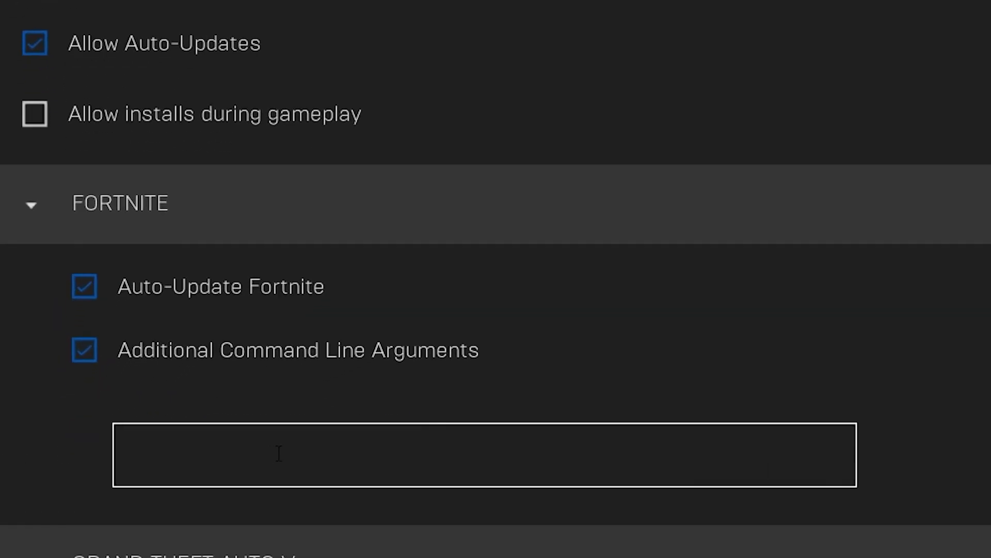
left_click(232, 458)
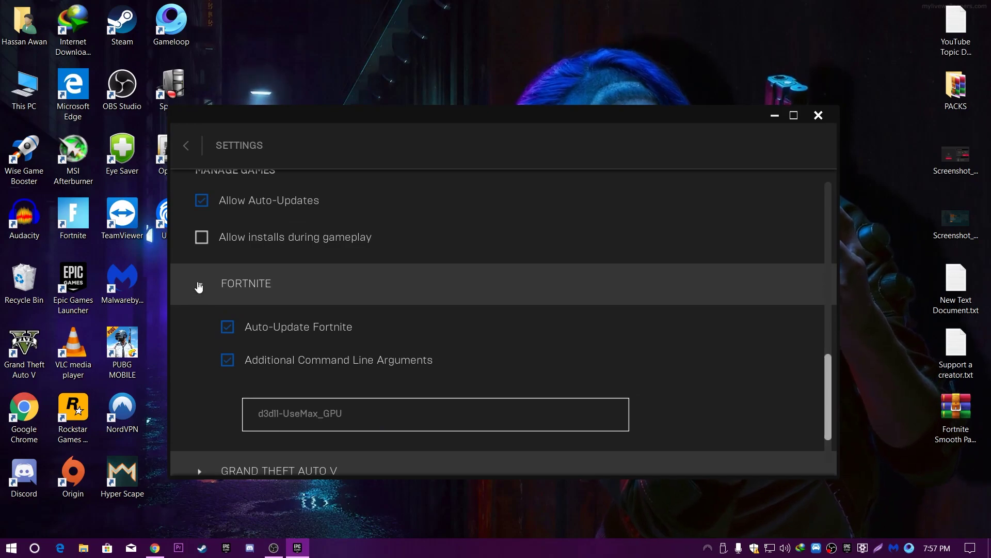
- Collapse the Fortnite options, return to the Library and minimize the Epic Games Launcher
left_click(16, 73)
left_click(187, 147)
left_click(785, 116)
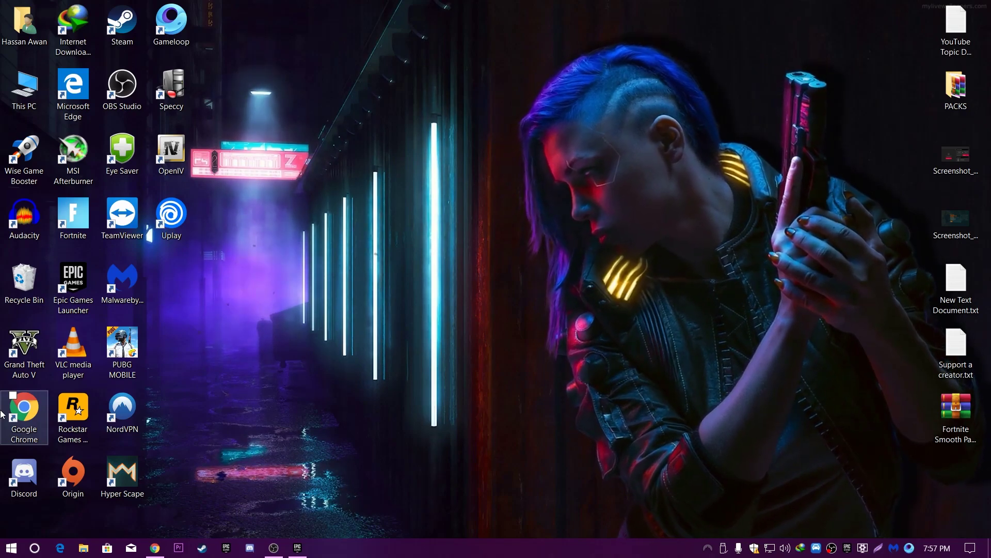
- Open the %TEMP% folder from a Start menu search
left_click(13, 549)
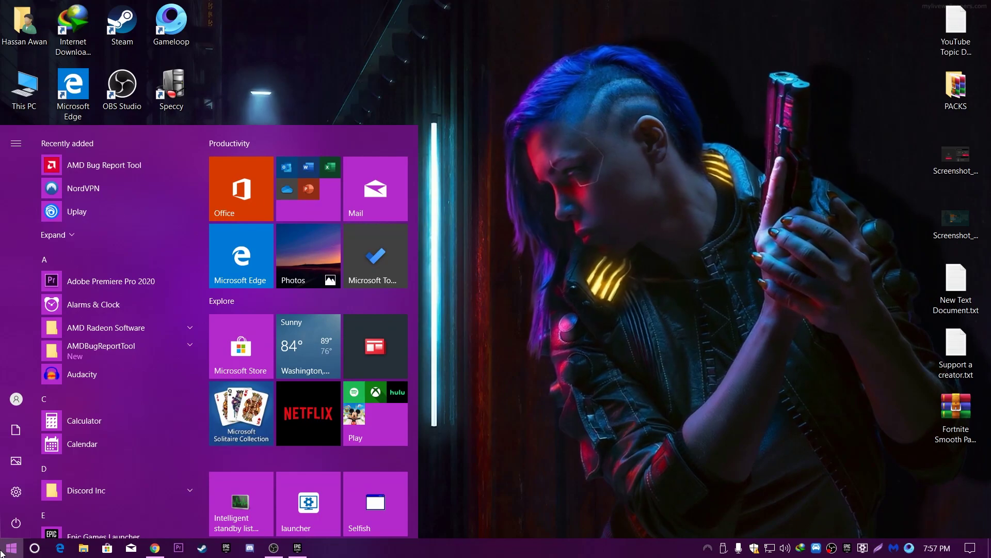
type("%TE")
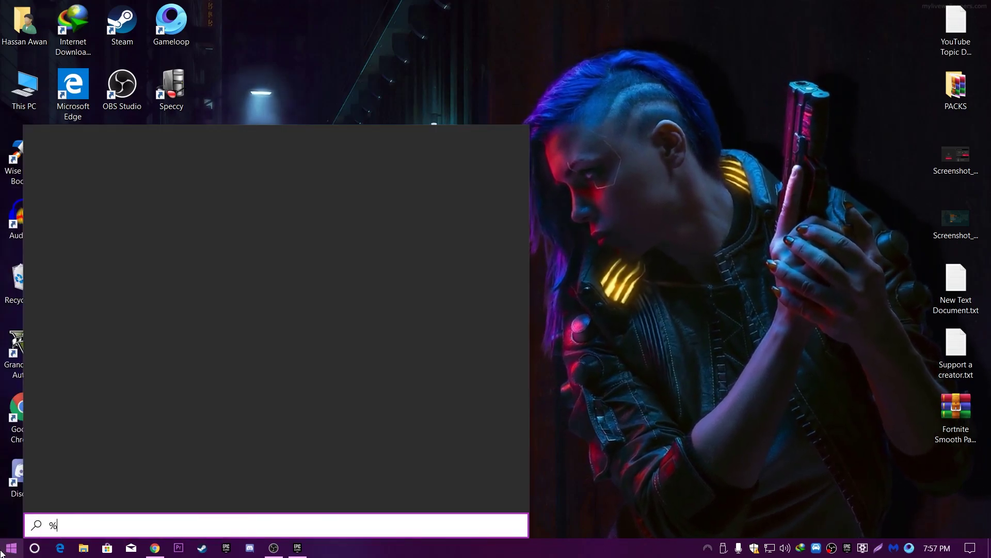
type("MP%")
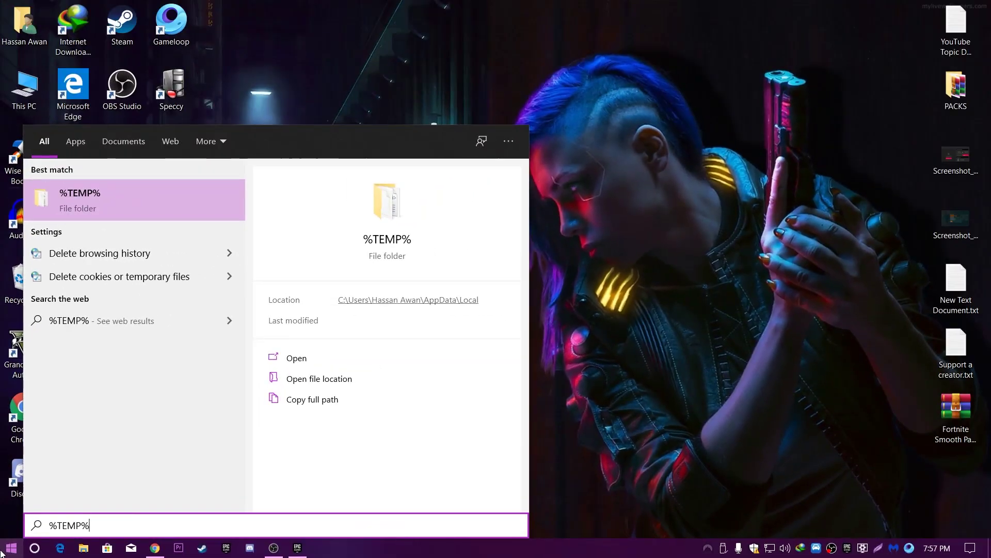
key("Return")
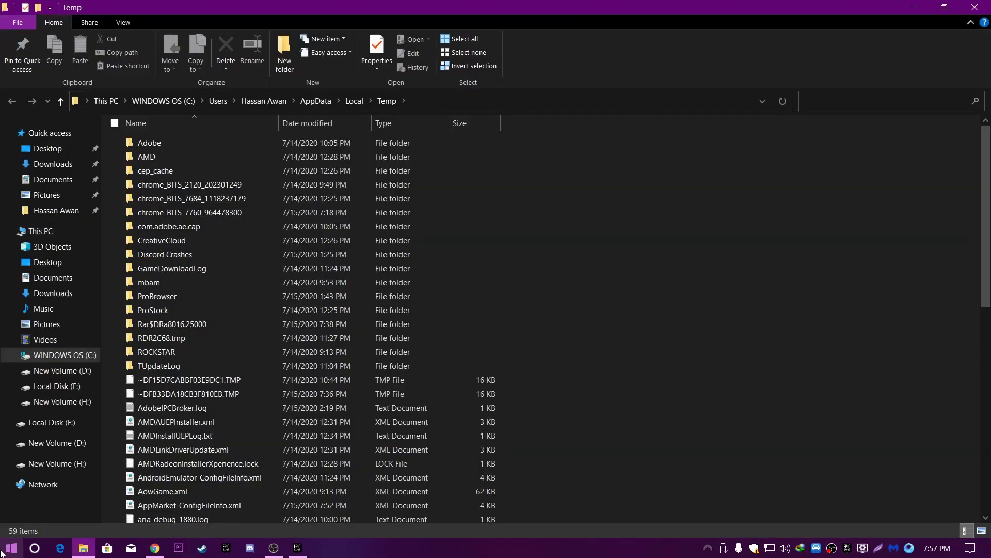
scroll(338, 348, "down", 7)
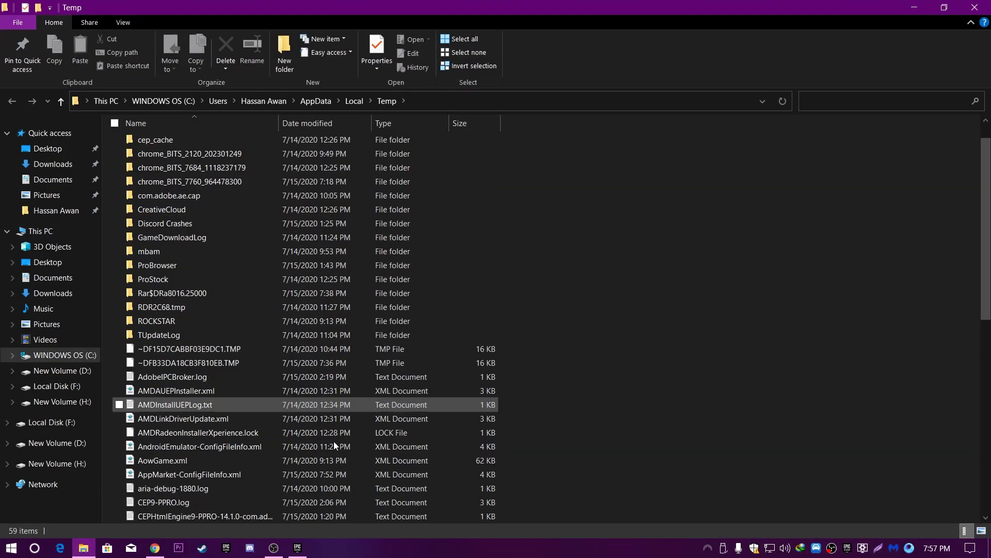
- Delete all Temp files, skipping the one in-use TMP file
key("ctrl+a")
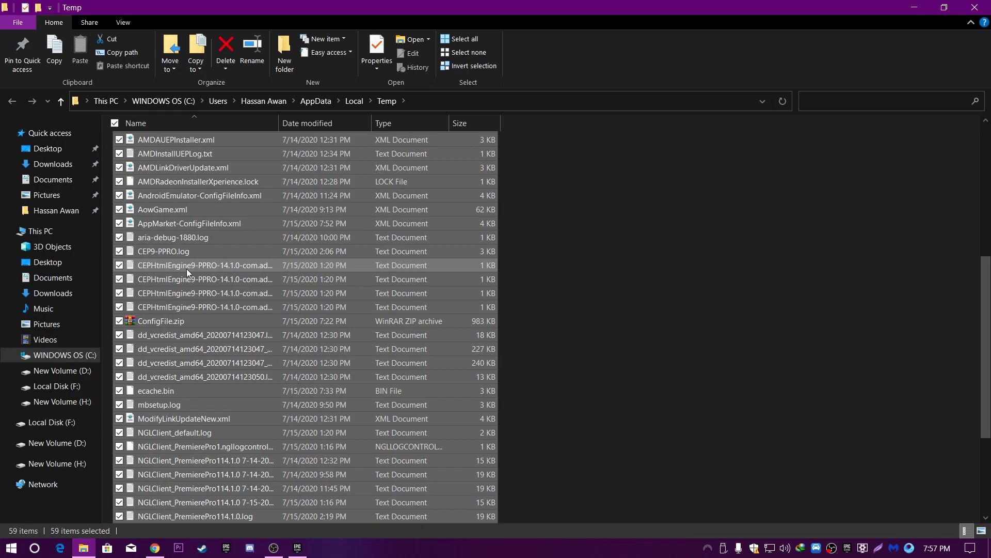
right_click(278, 231)
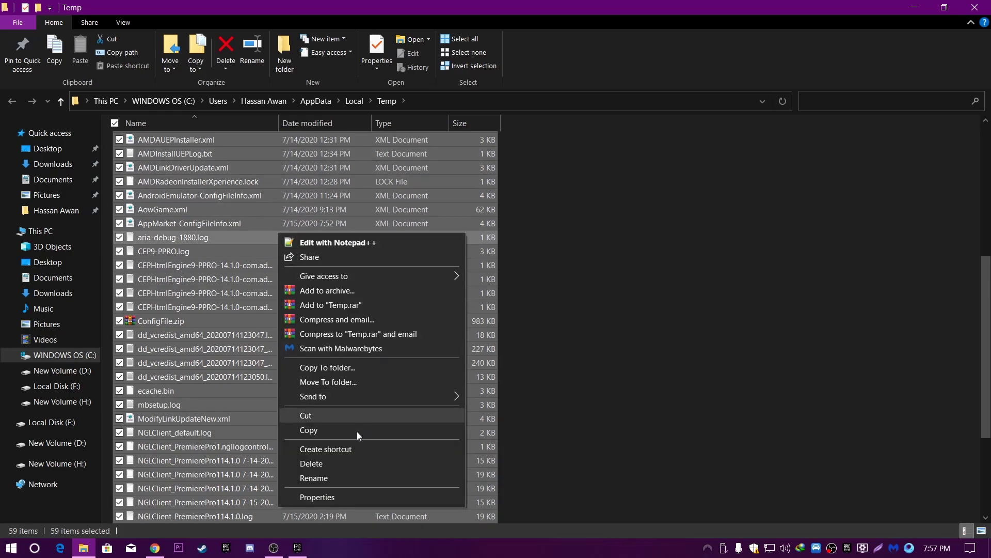
left_click(326, 461)
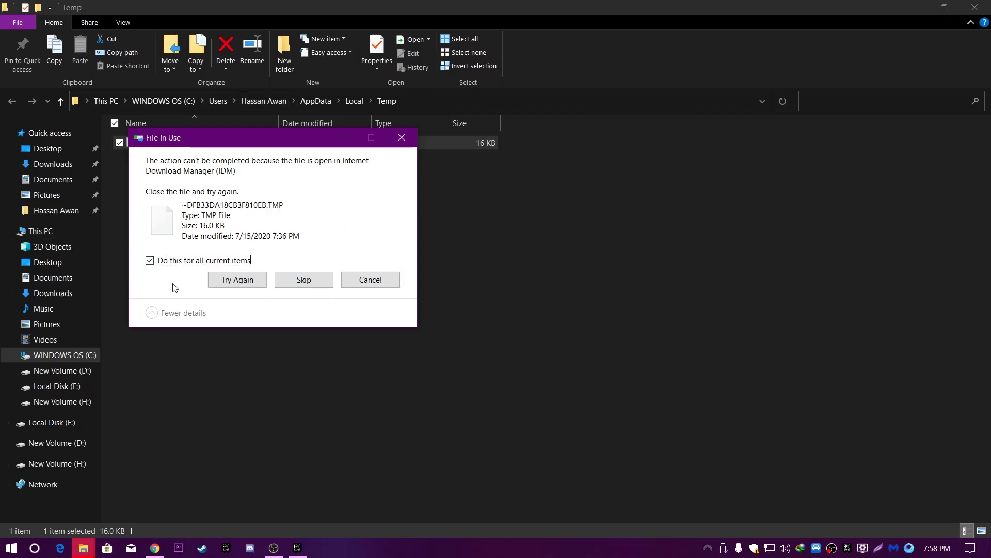
left_click(303, 279)
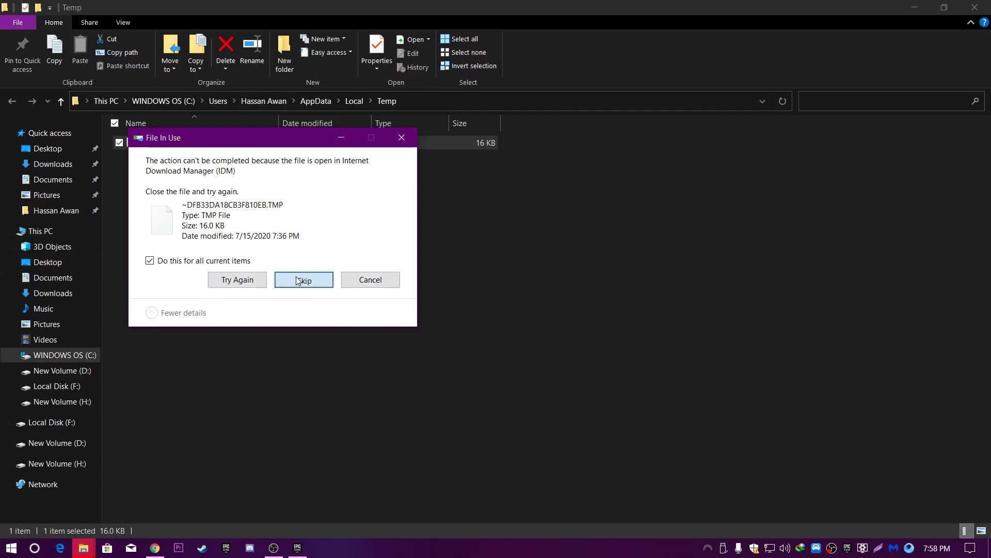
left_click(276, 281)
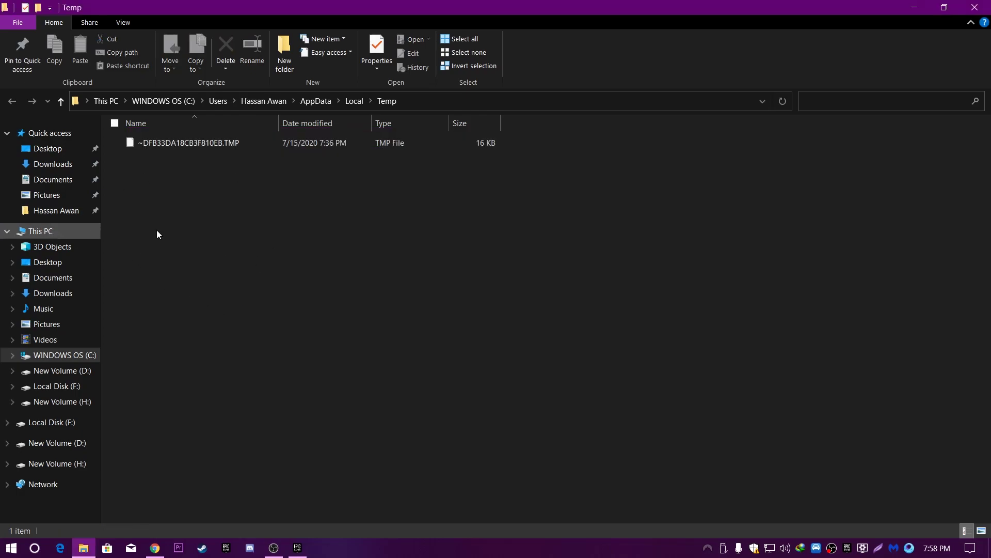
- Close the Temp folder and permanently empty the Recycle Bin
left_click(975, 7)
right_click(16, 287)
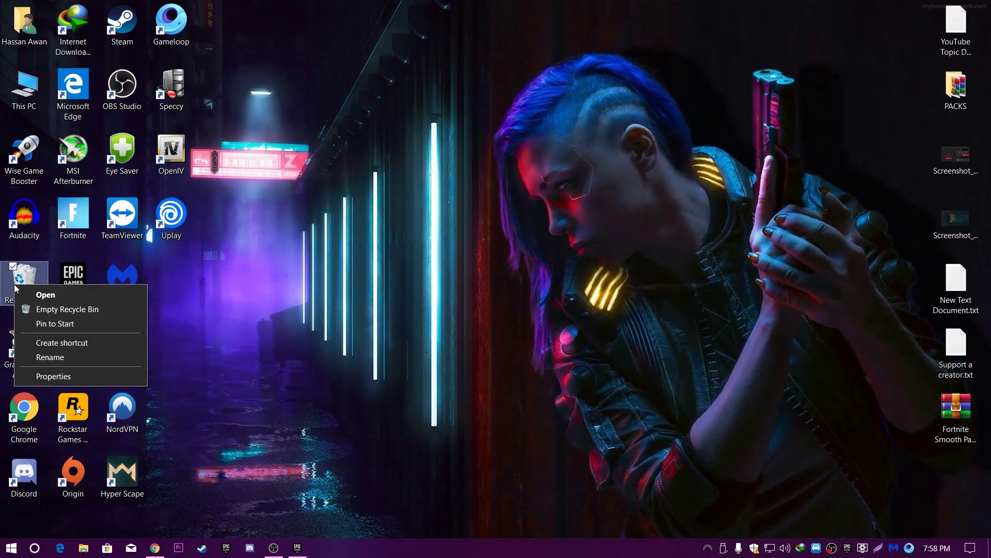
left_click(62, 309)
left_click(537, 285)
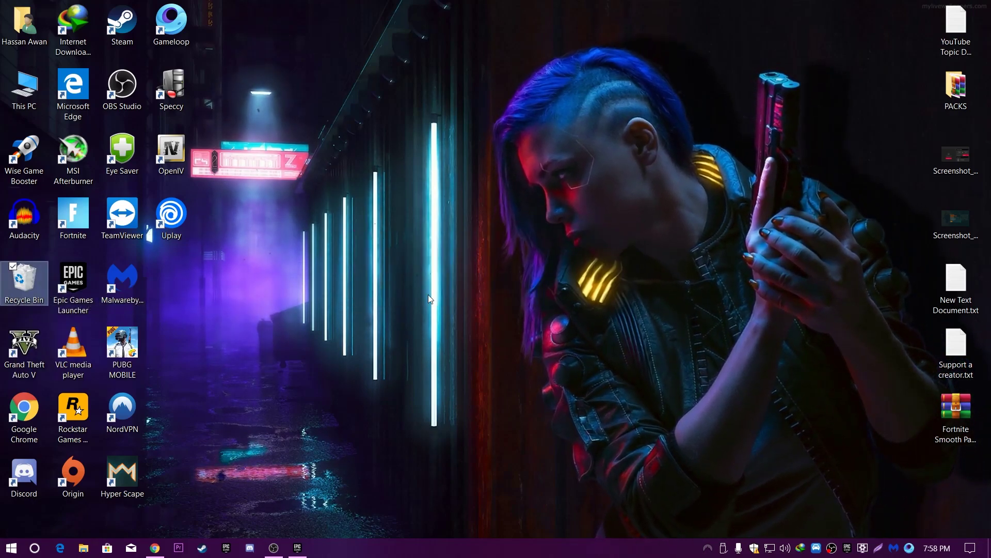
- Extract Fortnite Smooth Pack 2020.rar into a Fortnite Smooth Pack 2020 folder beside it
left_click(239, 299)
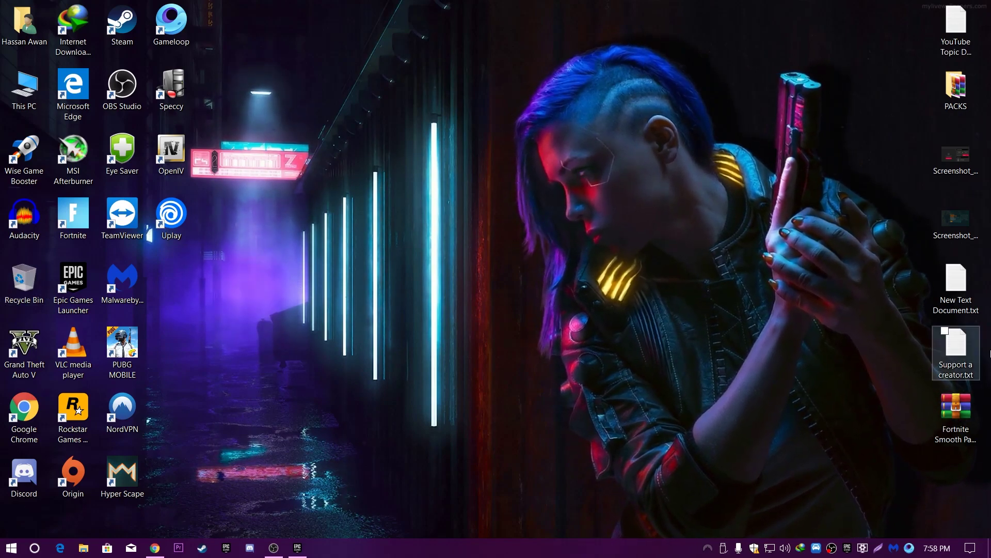
left_click_drag(955, 411, 516, 171)
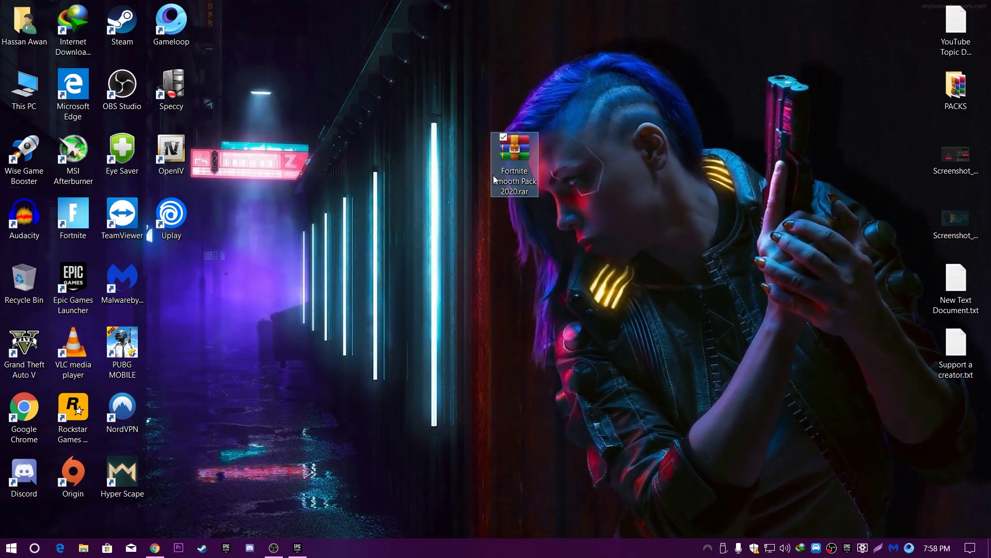
left_click_drag(494, 175, 346, 176)
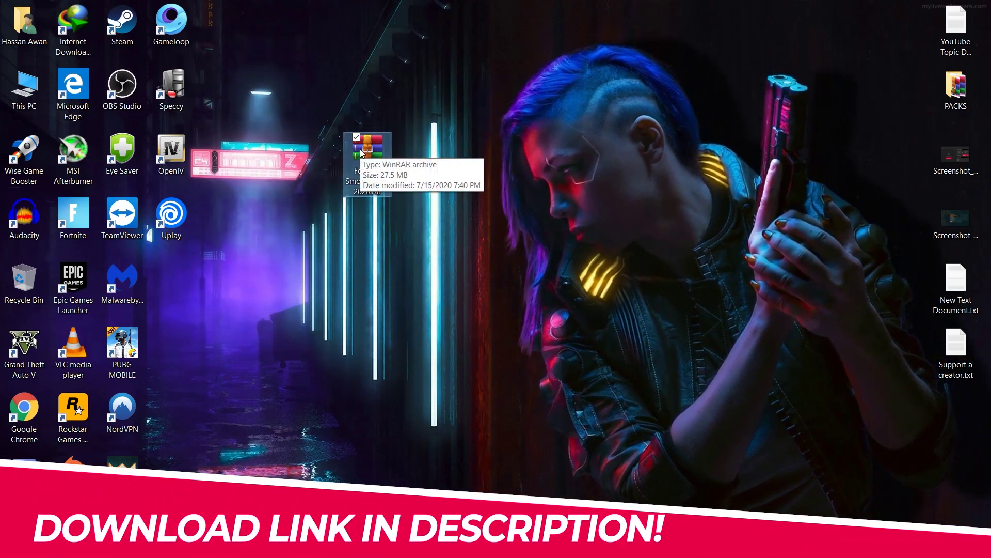
right_click(361, 151)
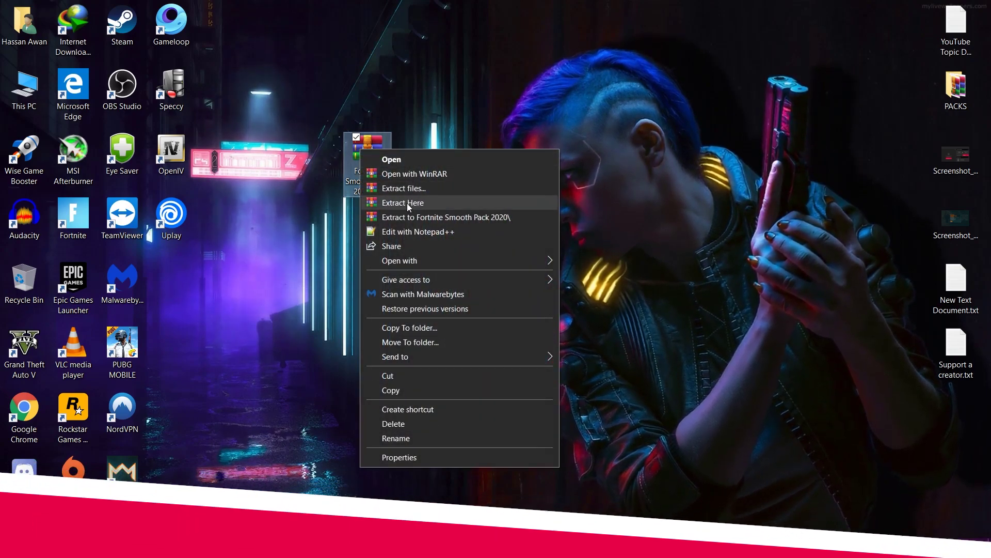
left_click(444, 219)
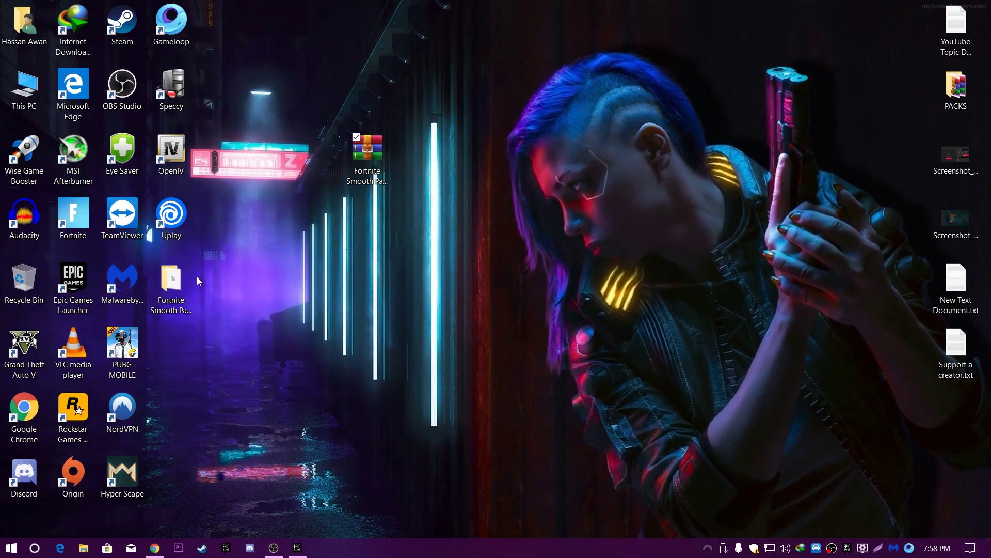
left_click_drag(178, 284, 385, 294)
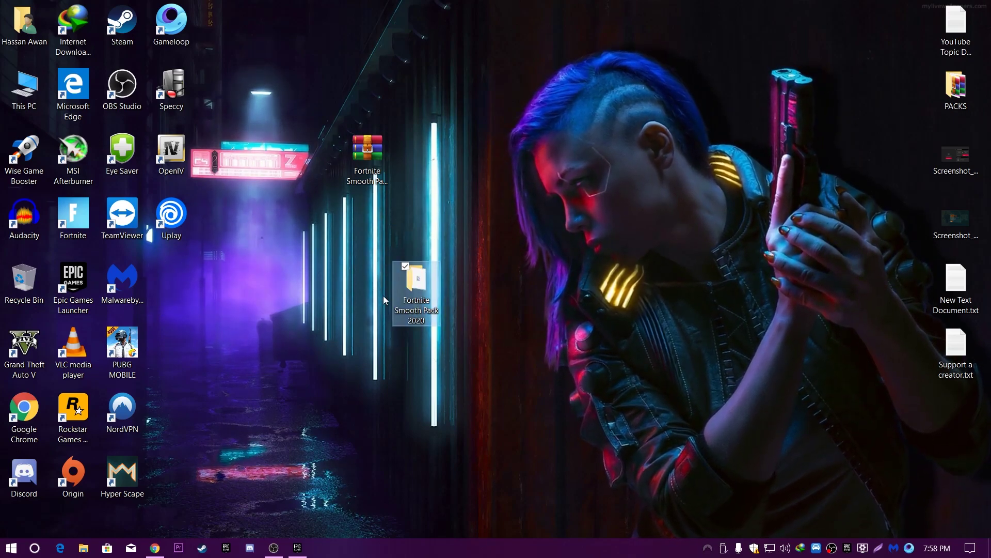
- Open the pack's RegistryFinder64 folder and run RegistryFinder.exe as administrator
double_click(416, 284)
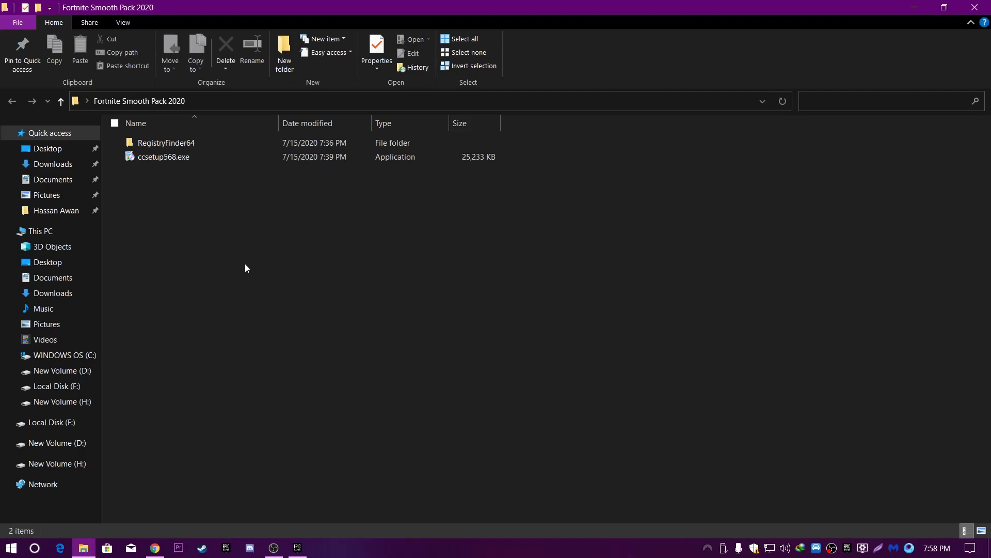
left_click(150, 147)
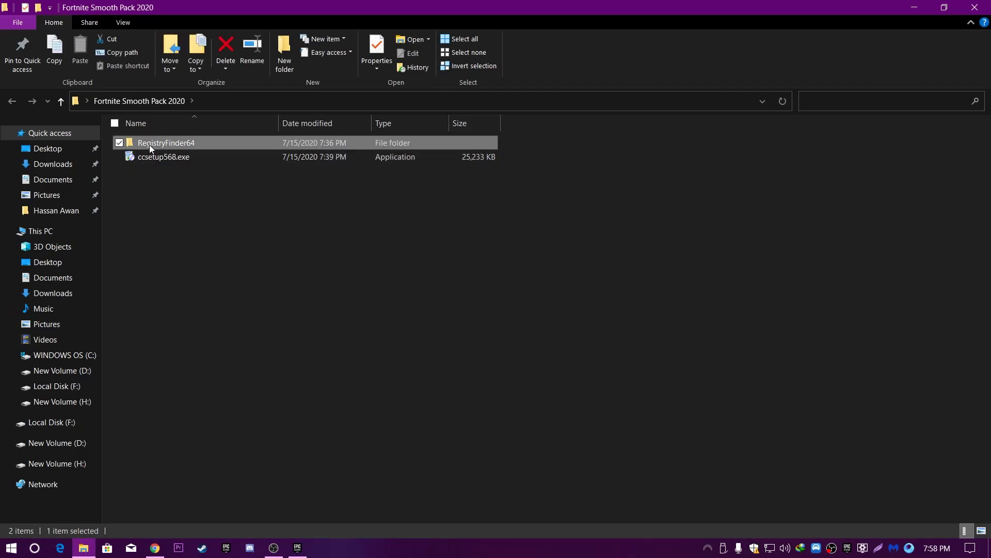
double_click(150, 145)
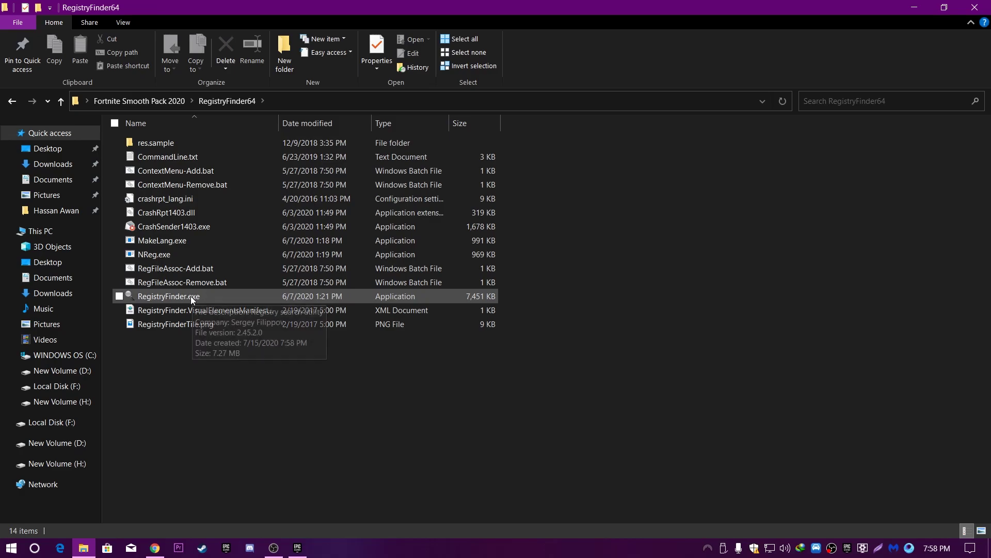
right_click(157, 296)
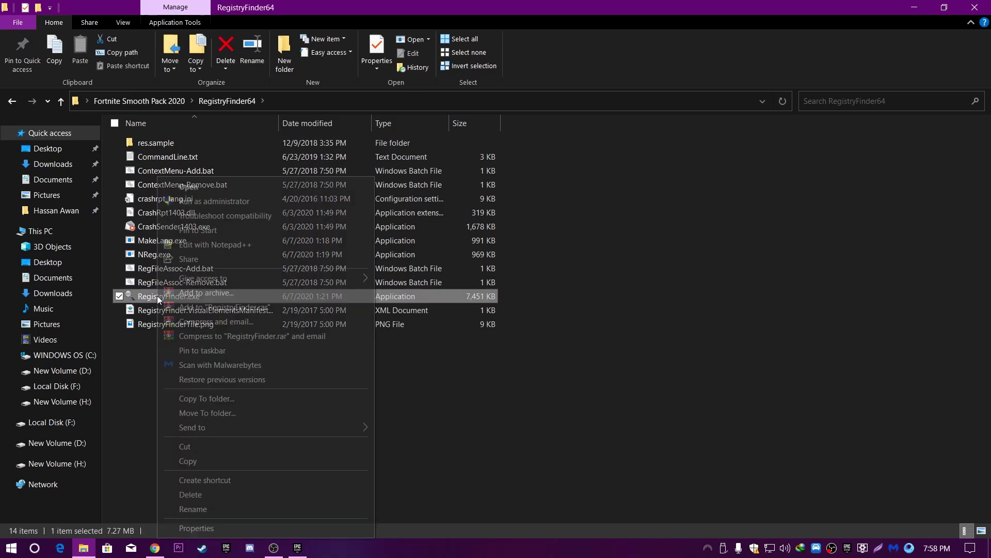
left_click(202, 201)
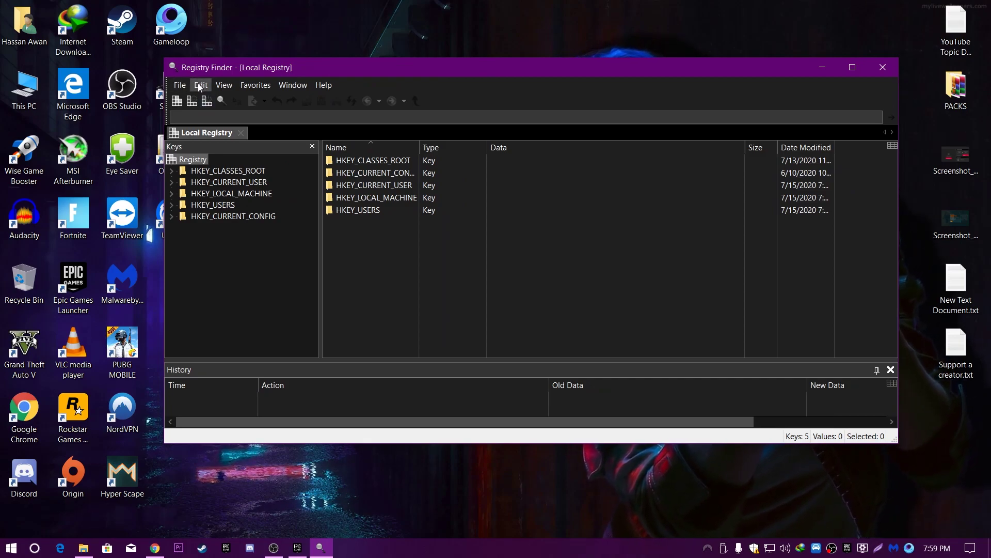
- Search the registry for PREFETCH using Edit > Find
left_click(199, 86)
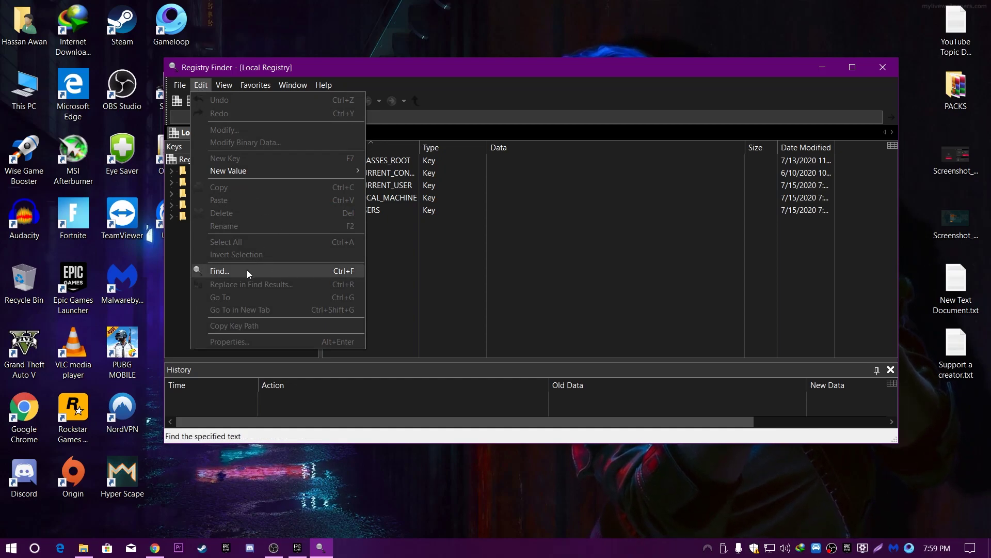
left_click(230, 270)
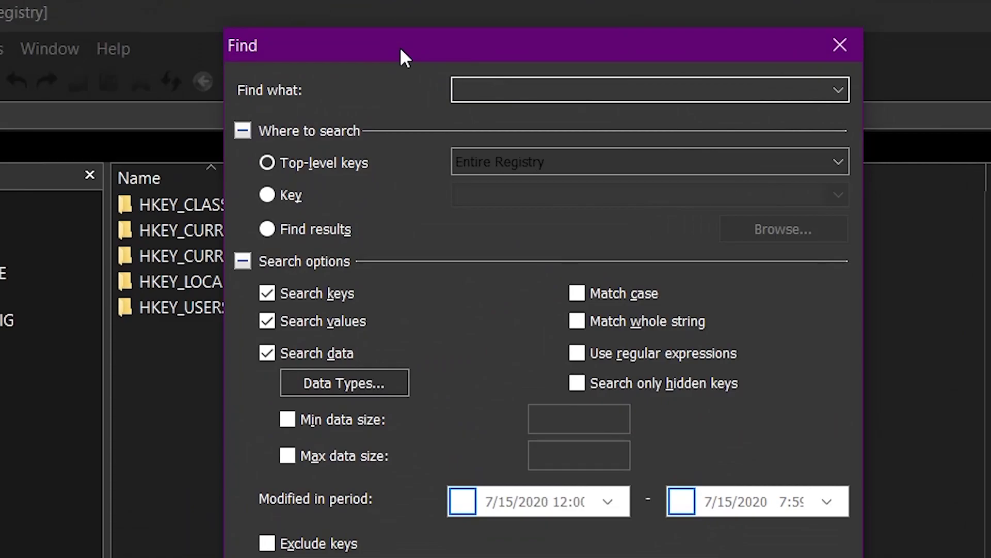
type("PREFET")
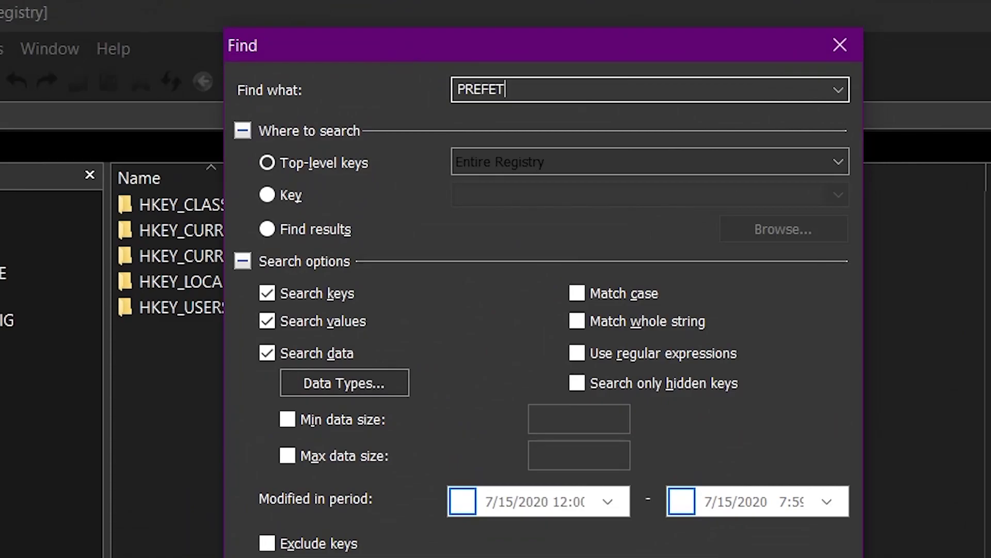
type("CH")
key("Return")
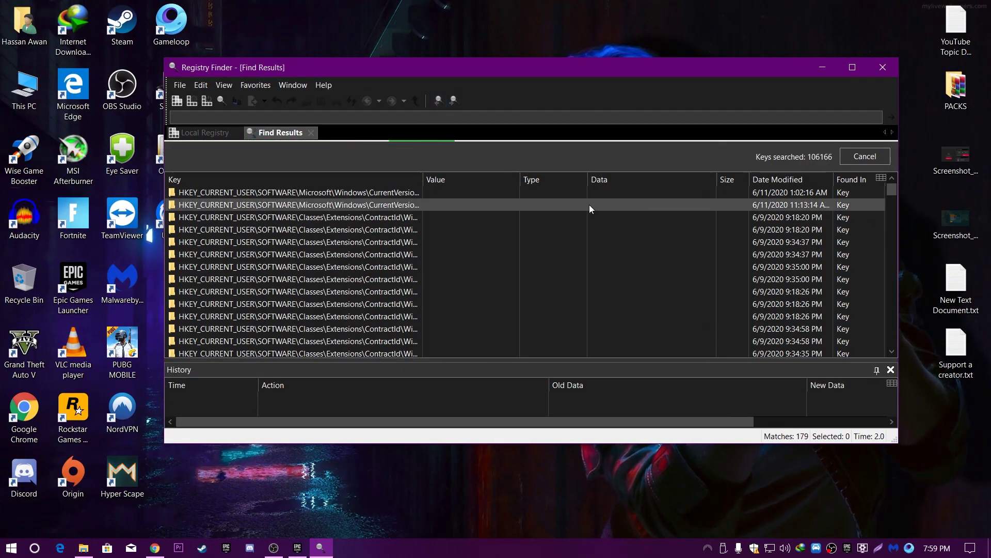
scroll(286, 215, "down", 3)
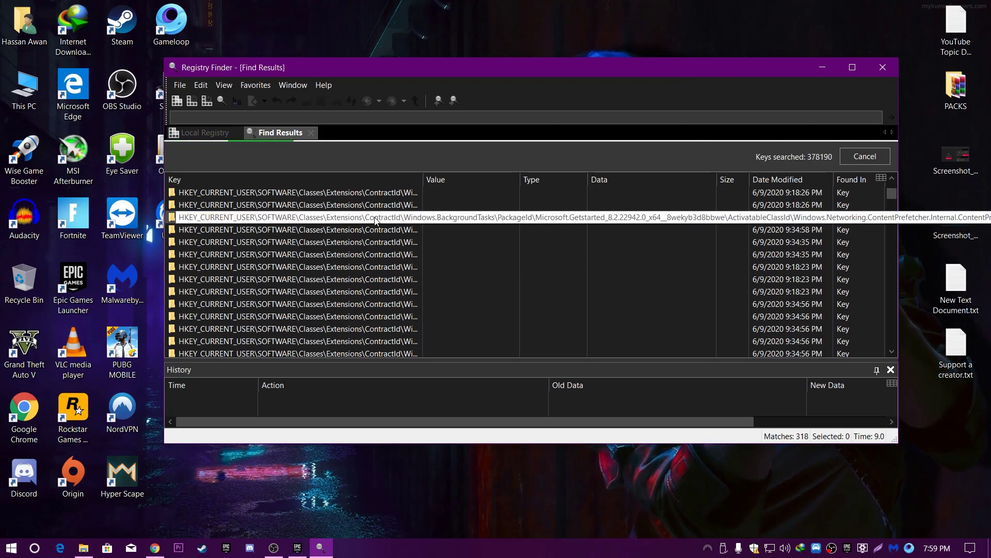
scroll(374, 219, "down", 10)
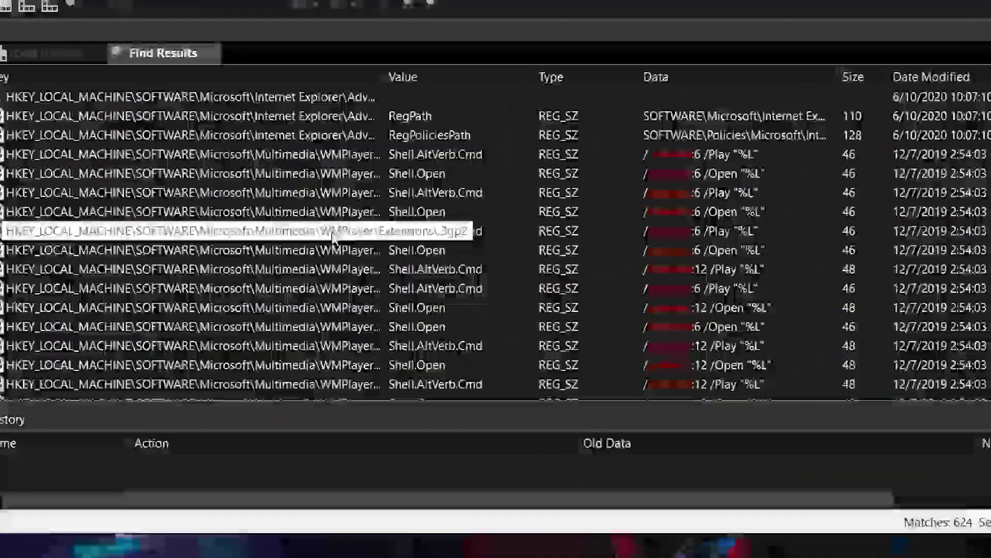
scroll(331, 235, "up", 2)
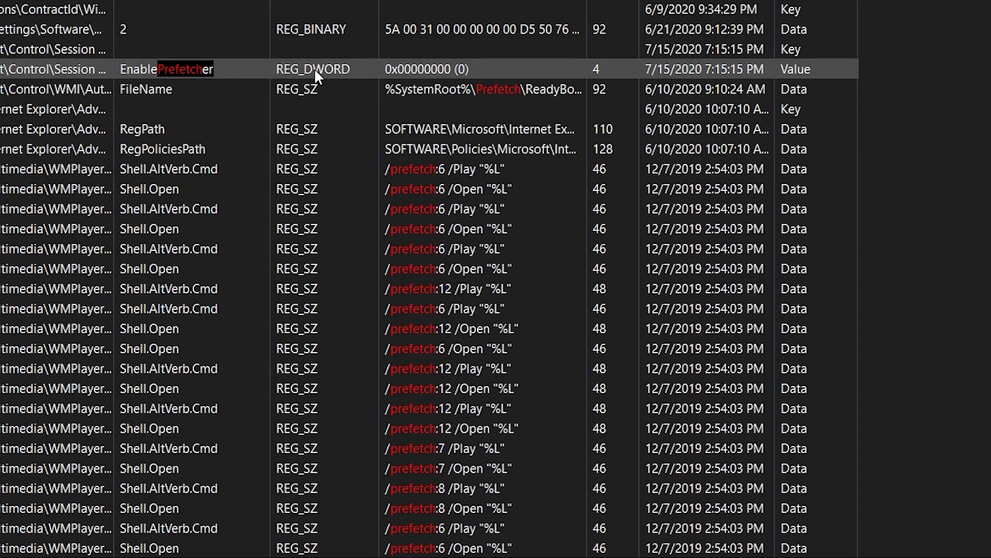
- Set EnablePrefetcher's value data to 0 and close Registry Finder
right_click(144, 68)
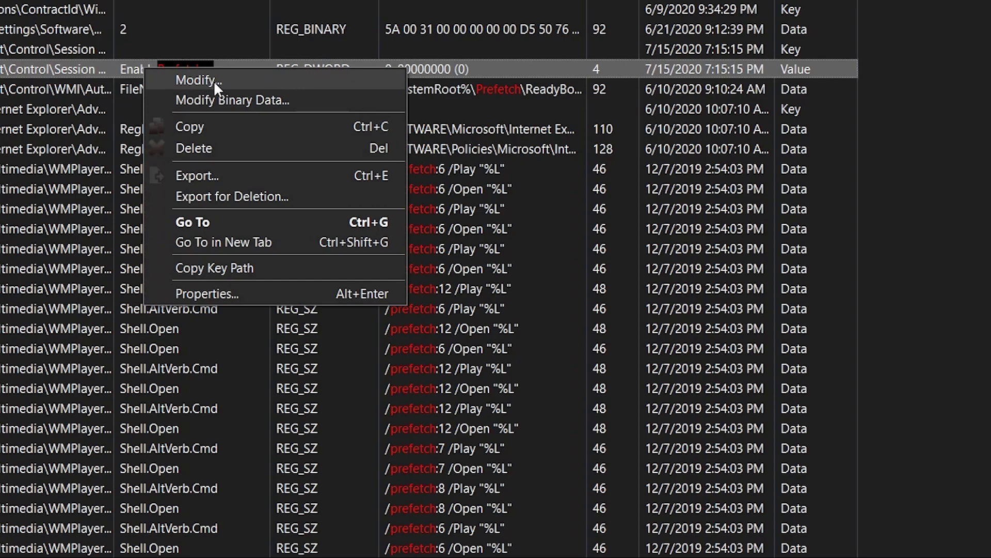
left_click(213, 81)
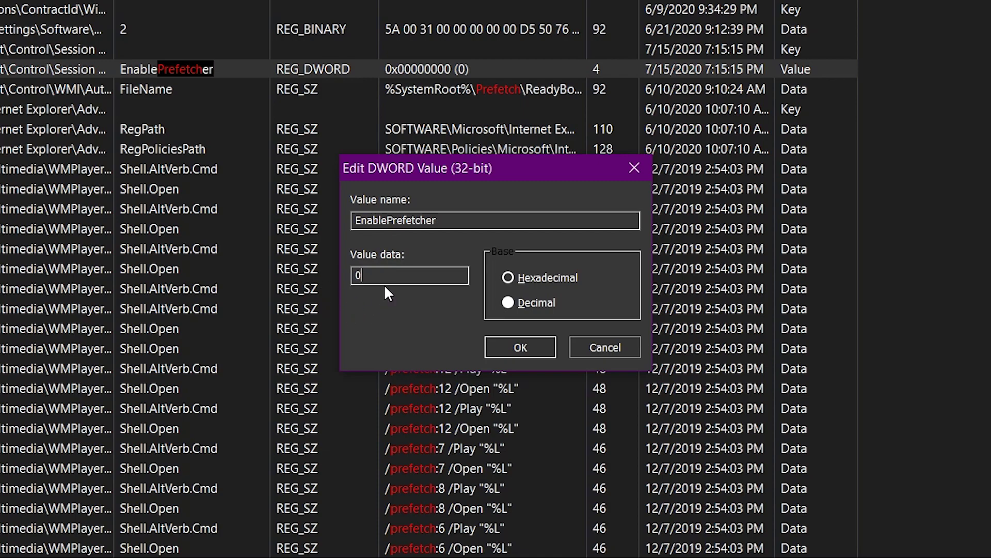
left_click(520, 355)
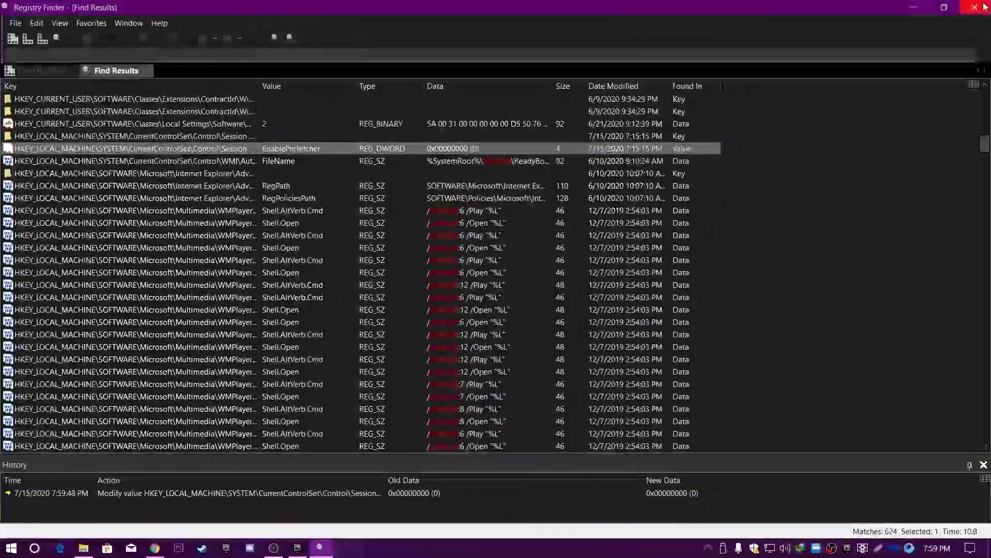
left_click(983, 6)
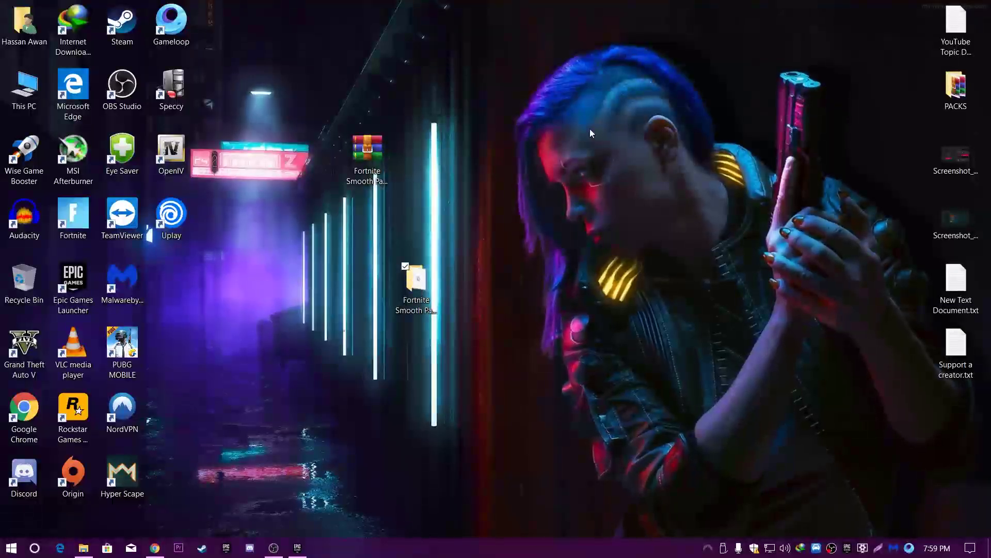
- Launch ccsetup568.exe from the Fortnite Smooth Pack 2020 folder and close Explorer
double_click(404, 288)
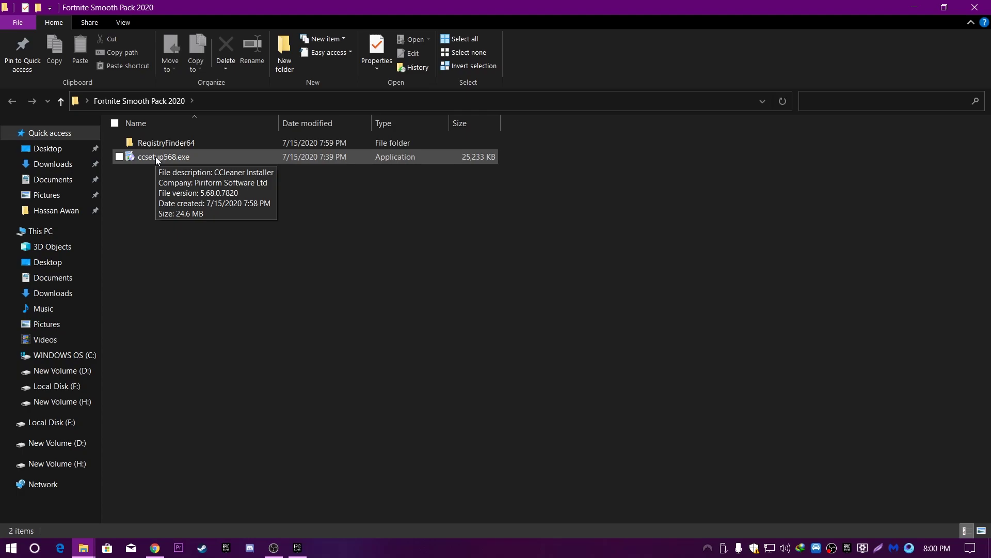
double_click(127, 156)
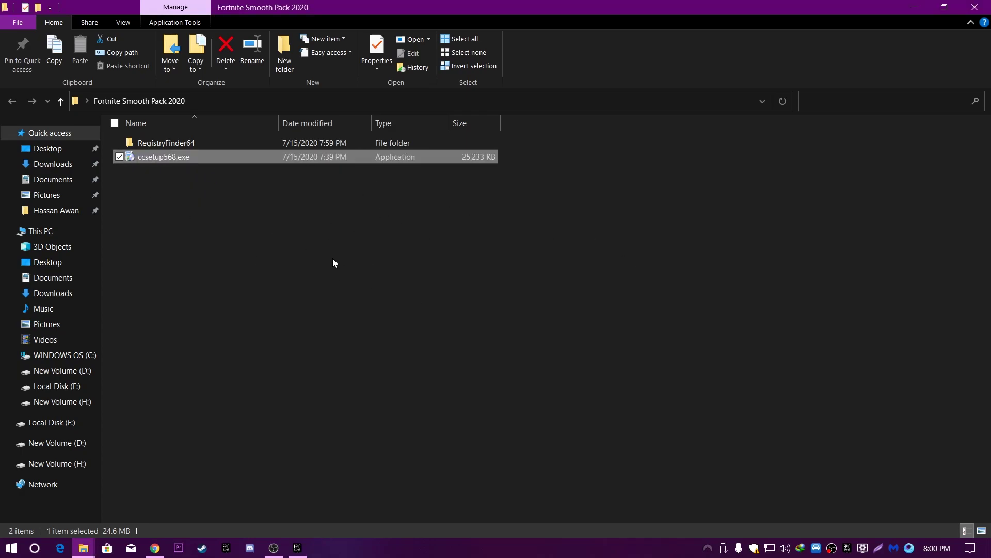
left_click(974, 7)
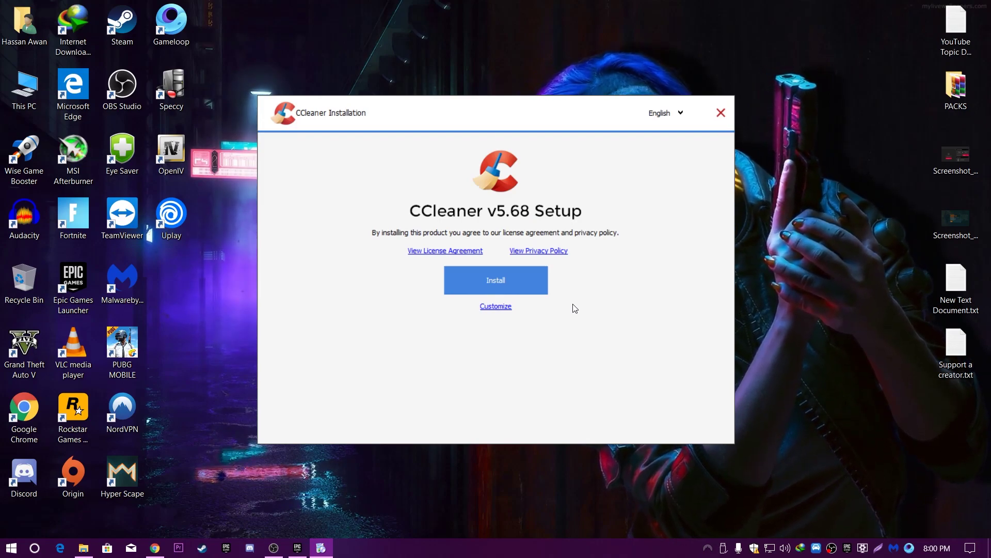
- Install CCleaner v5.68, get past the AVG offer, and run CCleaner when setup completes
left_click(523, 288)
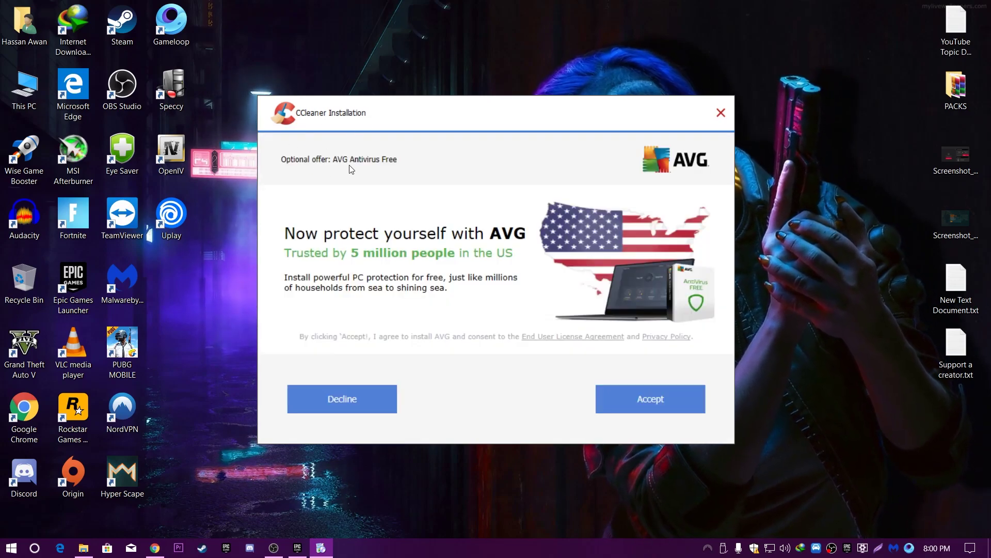
left_click(635, 407)
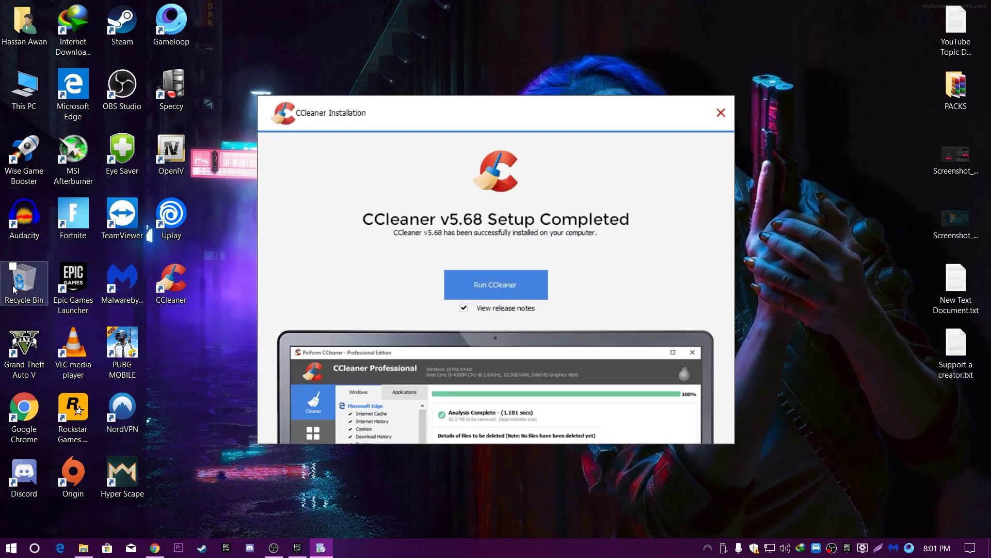
left_click(496, 283)
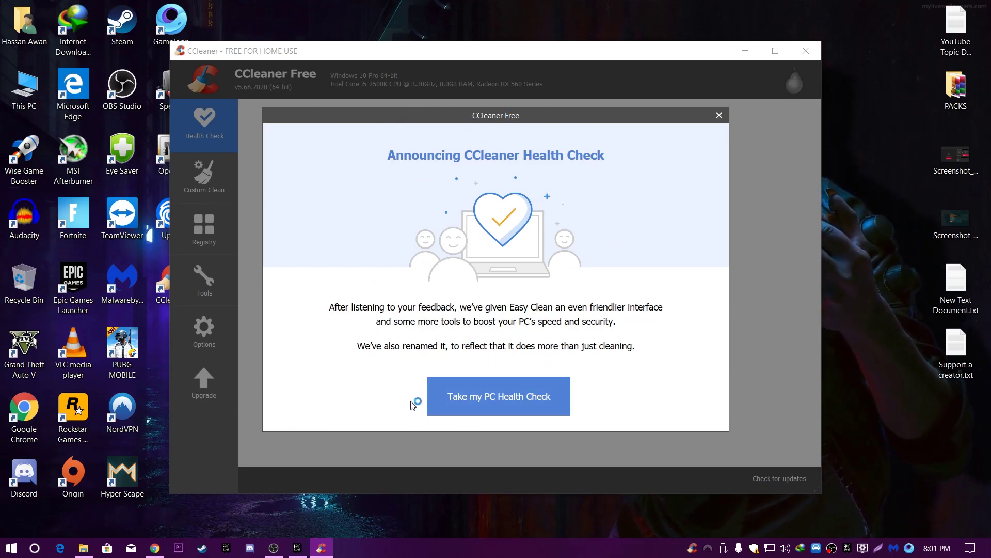
- Step through the Health Check introduction slides and begin the analysis
left_click(499, 399)
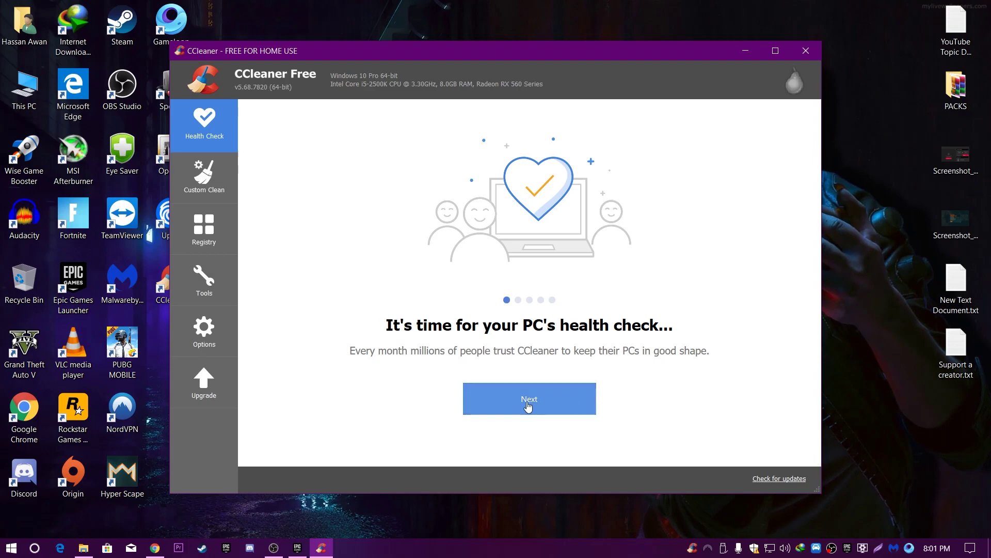
left_click(506, 410)
left_click(506, 409)
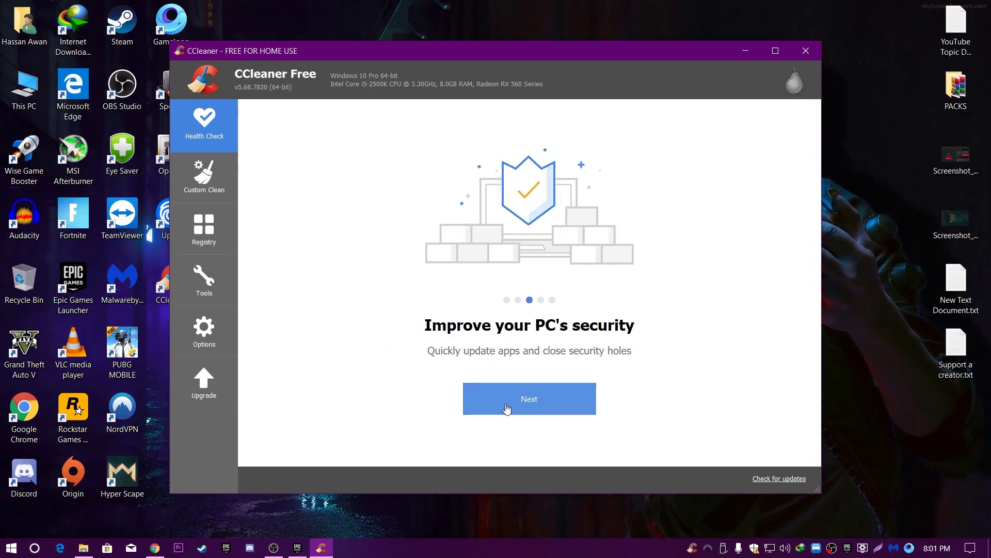
left_click(494, 405)
left_click(493, 405)
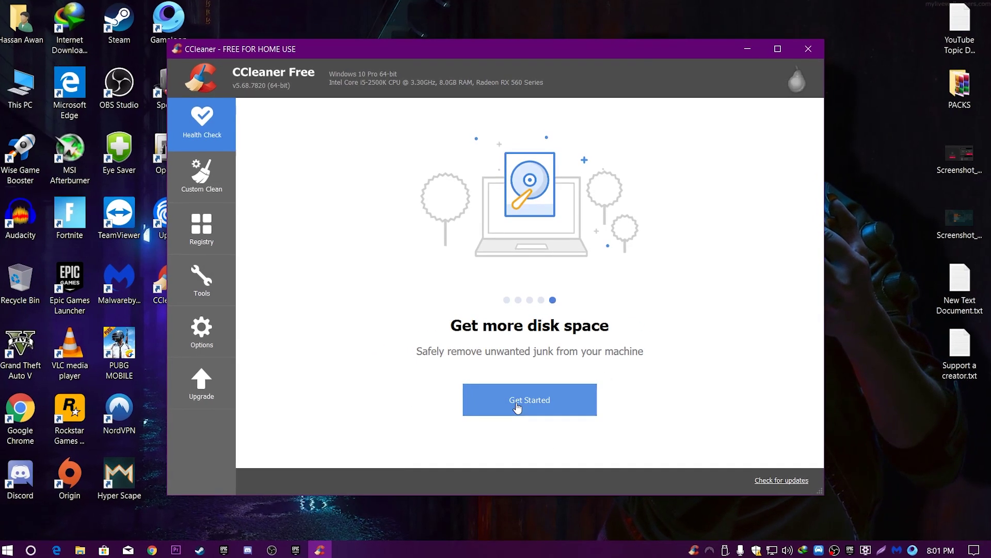
left_click(519, 406)
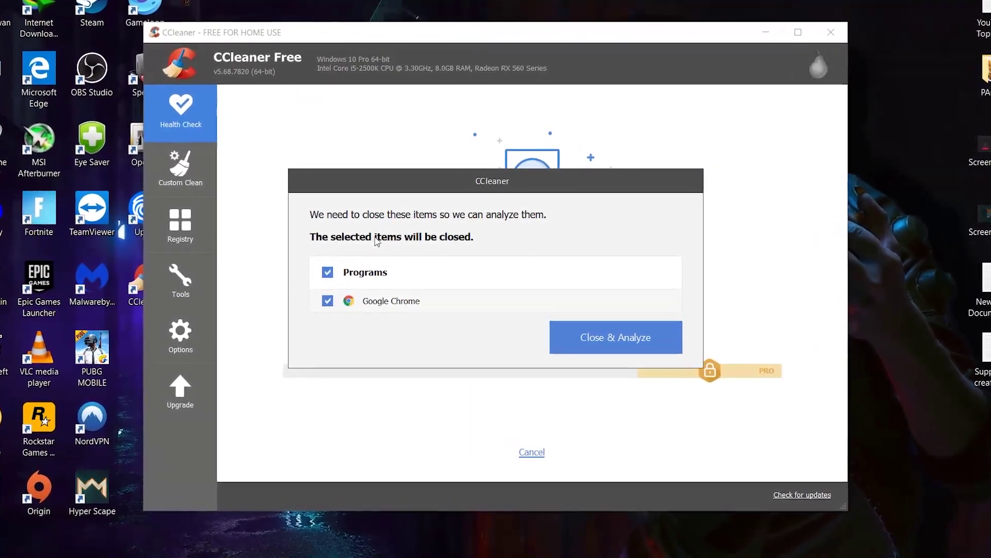
- Run the check without closing Chrome, fix 461 trackers and 1,052 MB junk, then open Custom Clean
left_click(321, 273)
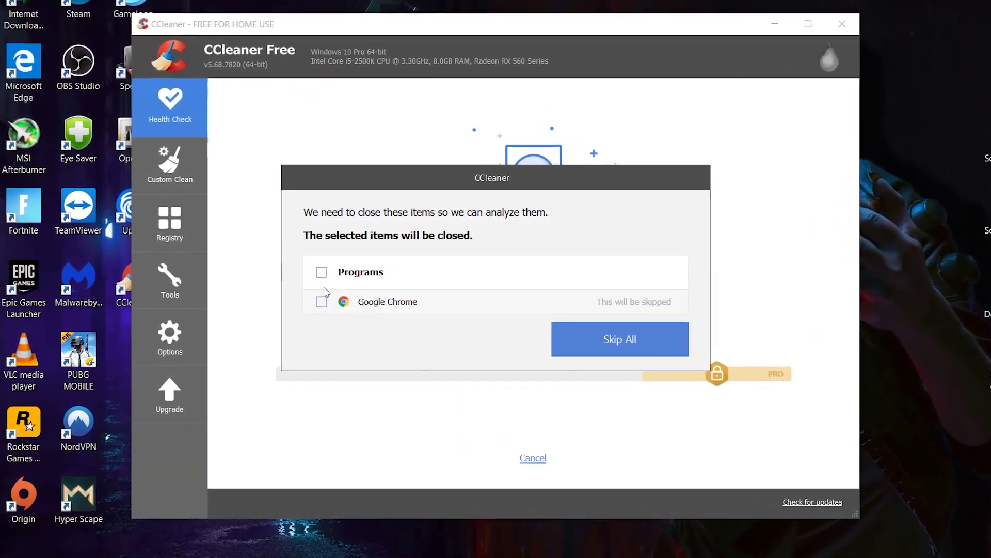
left_click(612, 349)
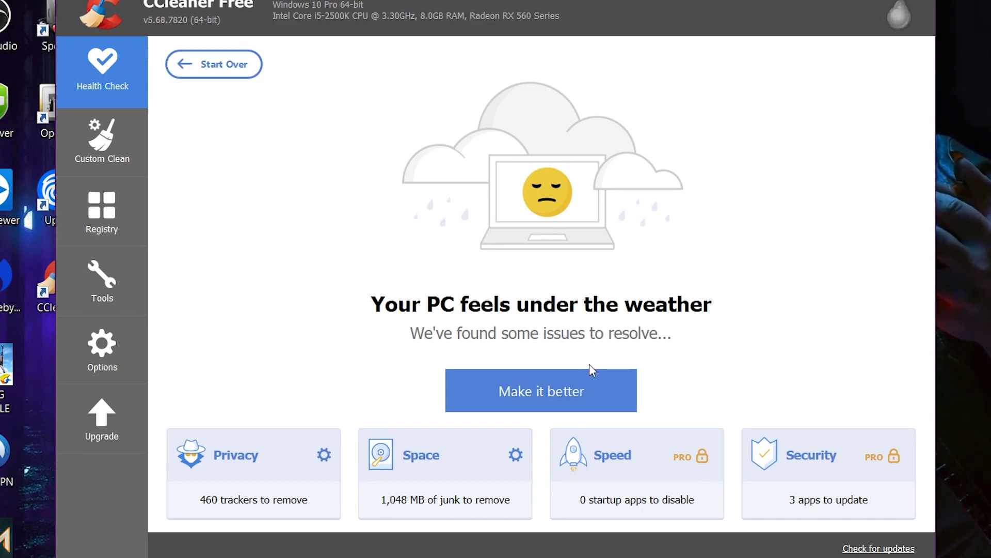
left_click(514, 397)
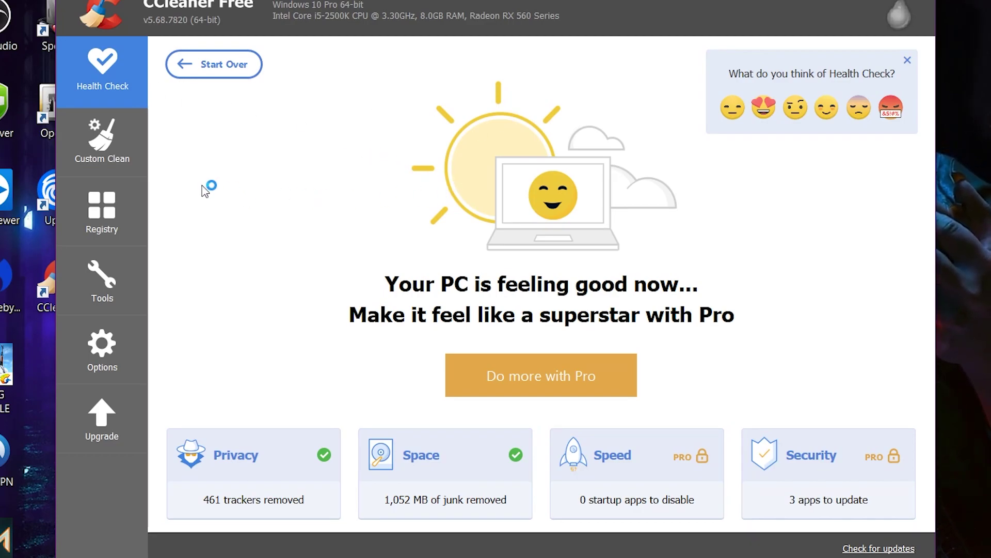
left_click(119, 154)
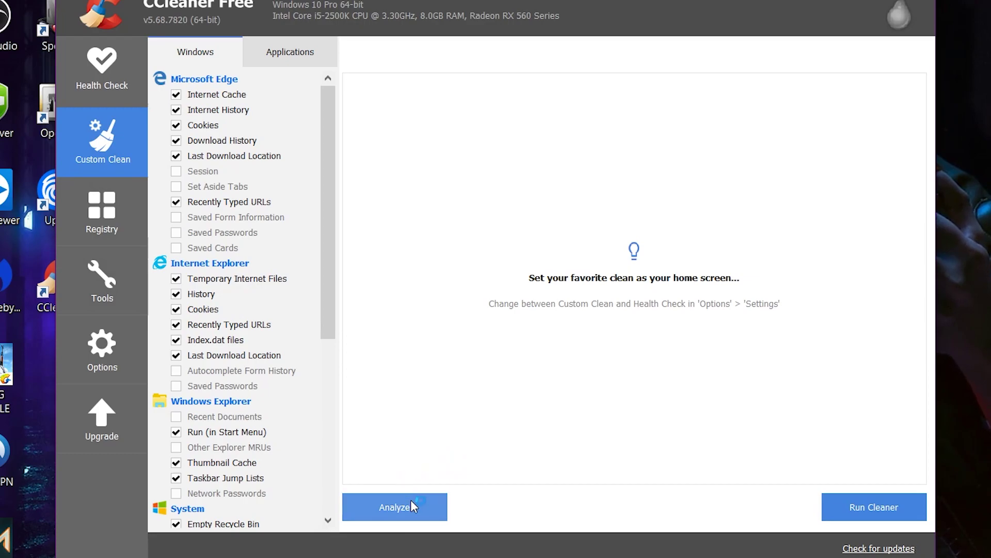
- Analyze and run a custom clean freeing 0.50 MB, leaving Chrome open, then go to Registry
left_click(396, 511)
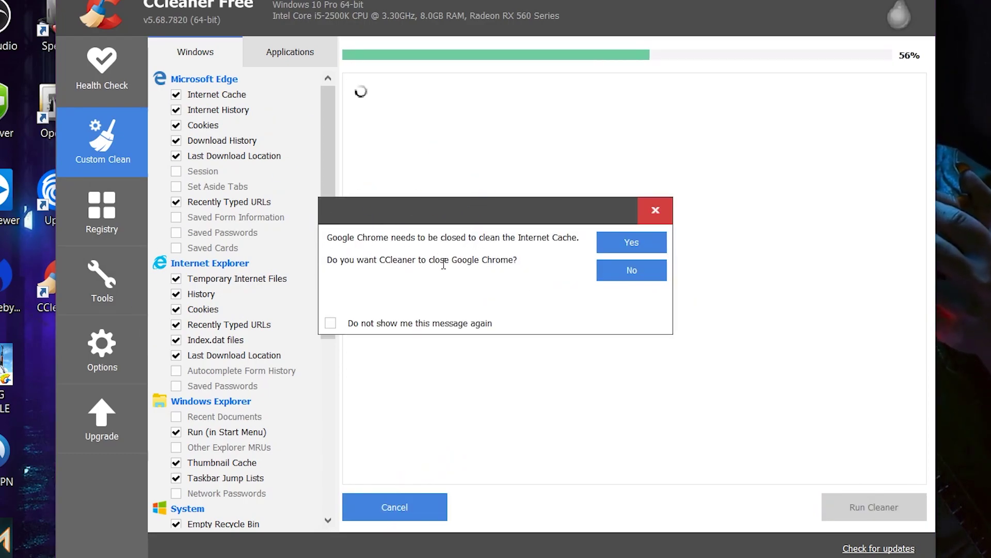
left_click(651, 277)
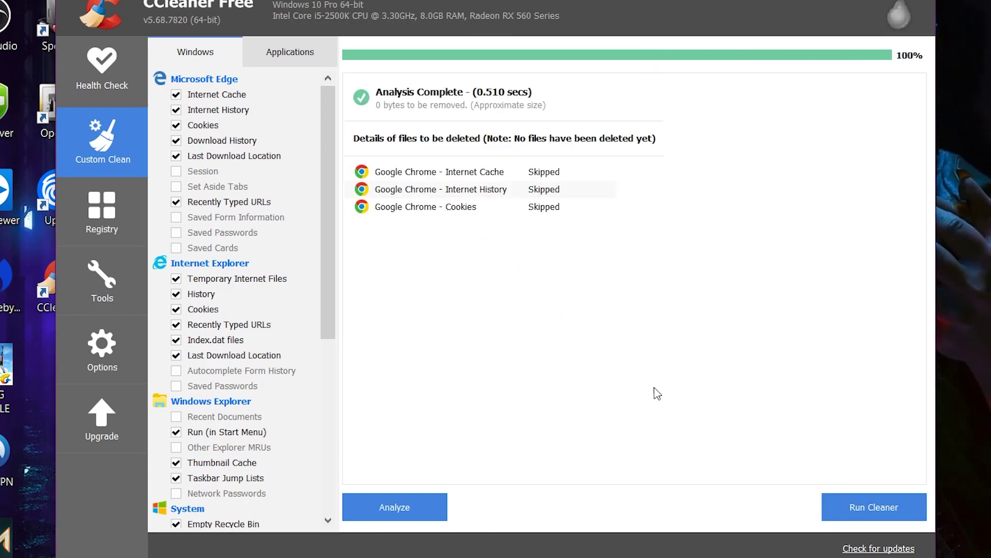
left_click(859, 509)
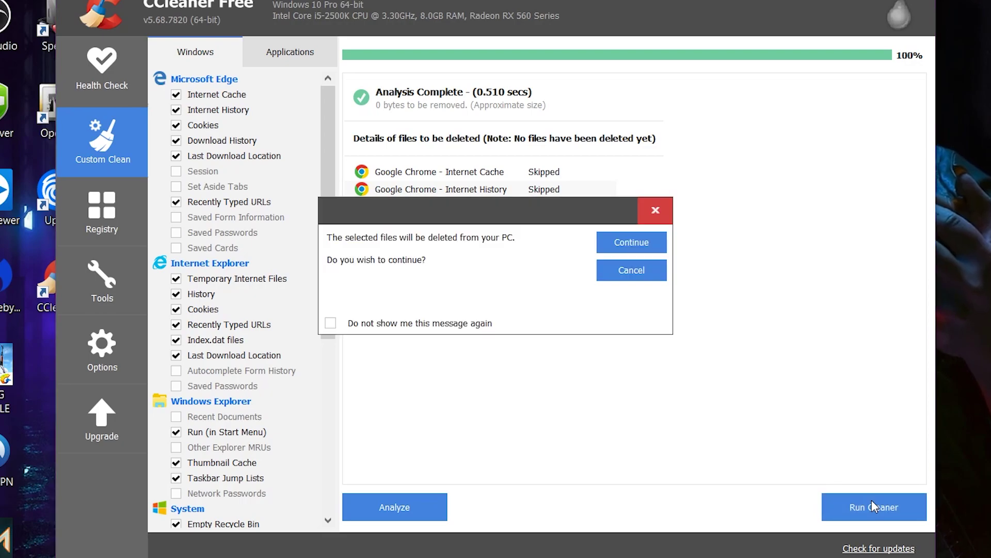
left_click(635, 239)
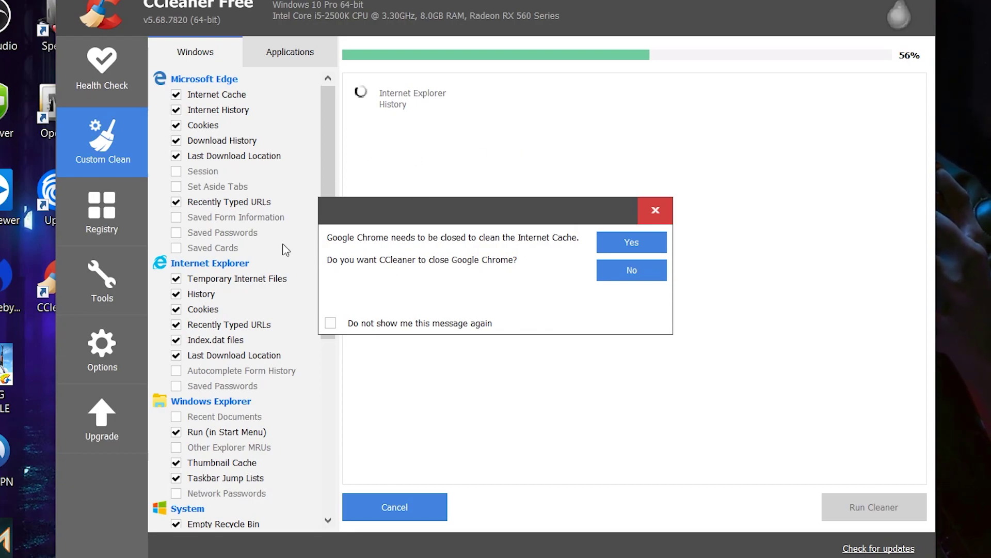
left_click(652, 275)
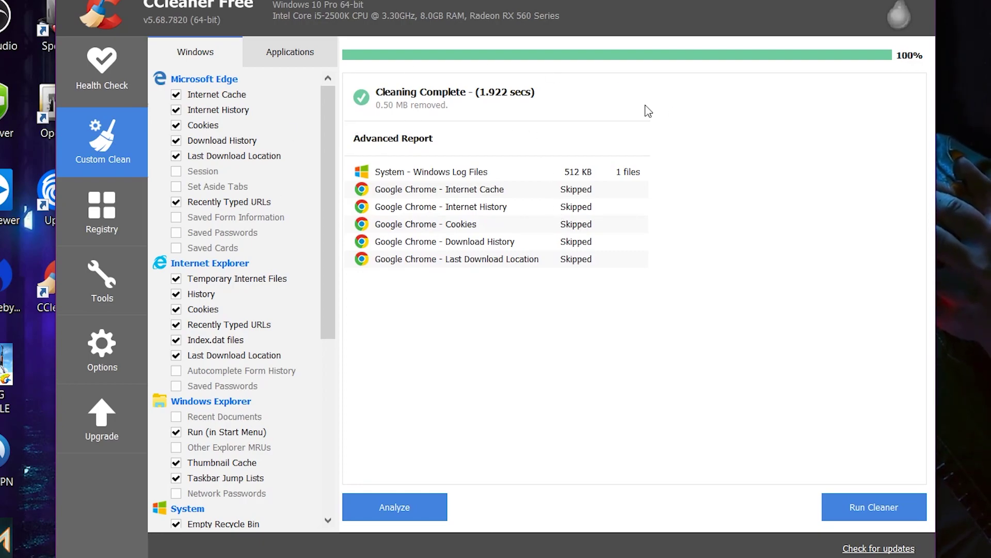
left_click(101, 235)
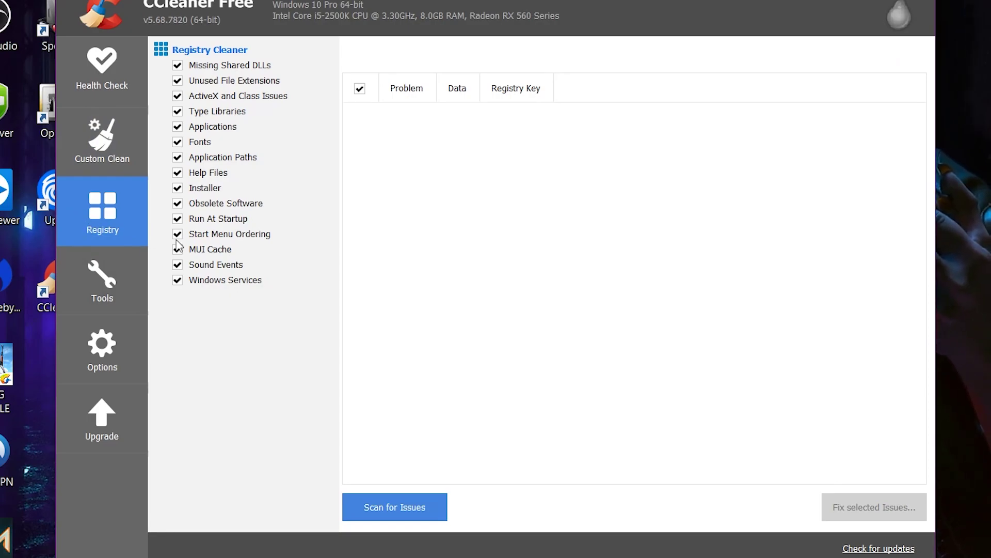
- Scan the registry for issues in CCleaner and review the results
left_click(379, 501)
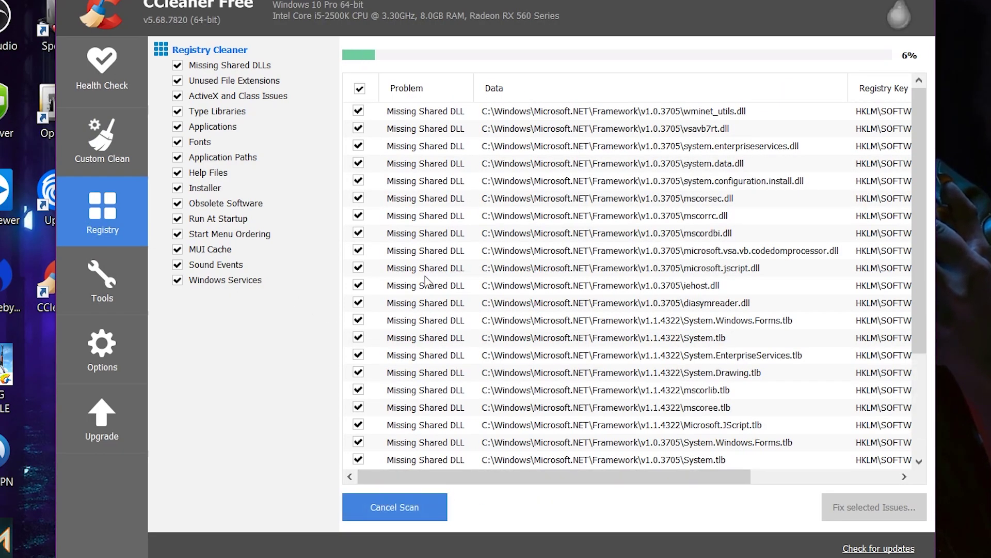
scroll(619, 248, "down", 5)
scroll(480, 281, "up", 7)
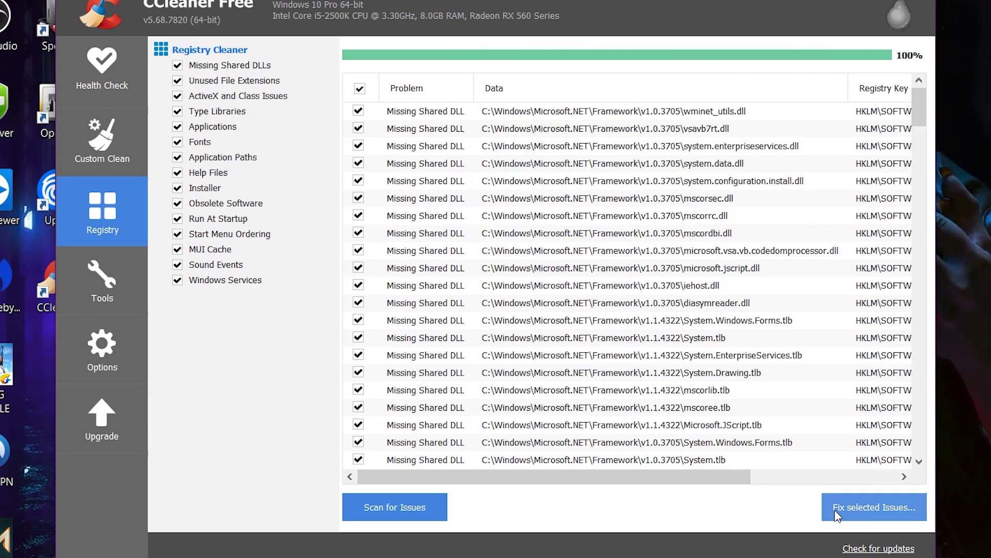
- Fix all 201 registry issues without a backup, then close CCleaner
left_click(884, 511)
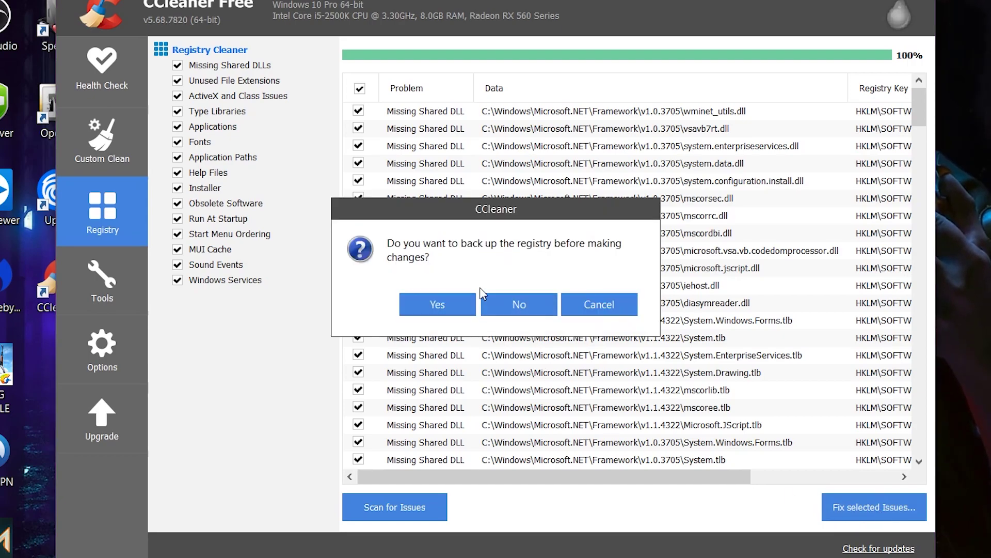
left_click(522, 300)
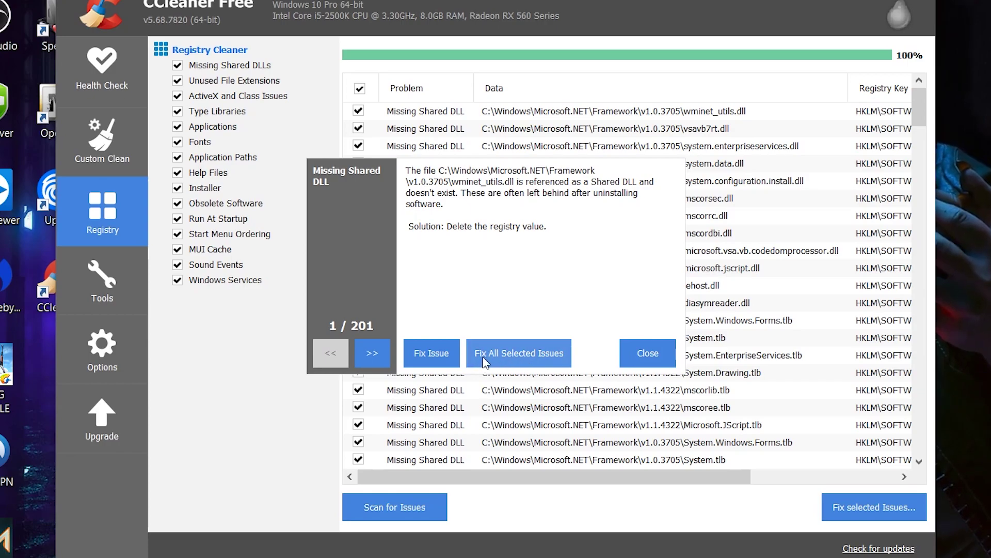
left_click(524, 349)
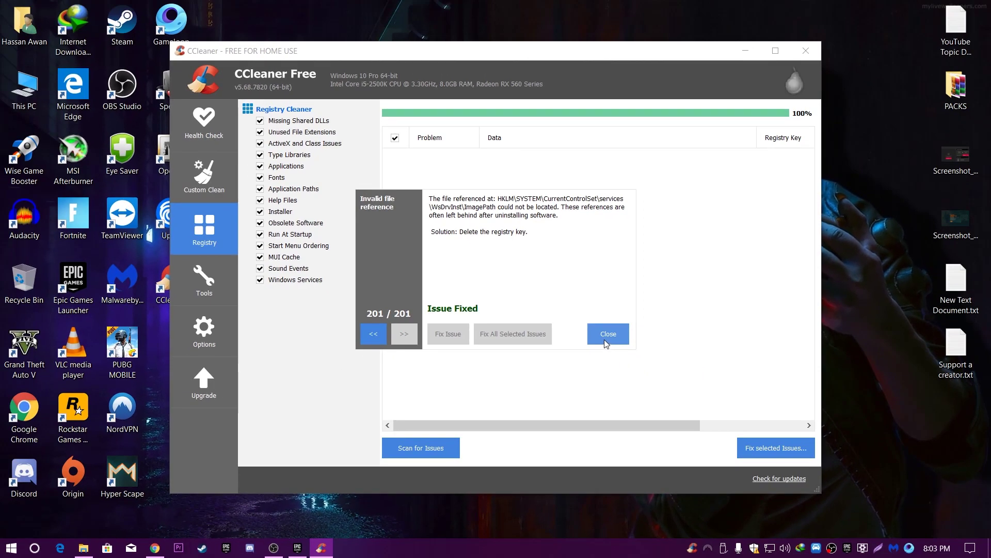
left_click(648, 353)
left_click(808, 52)
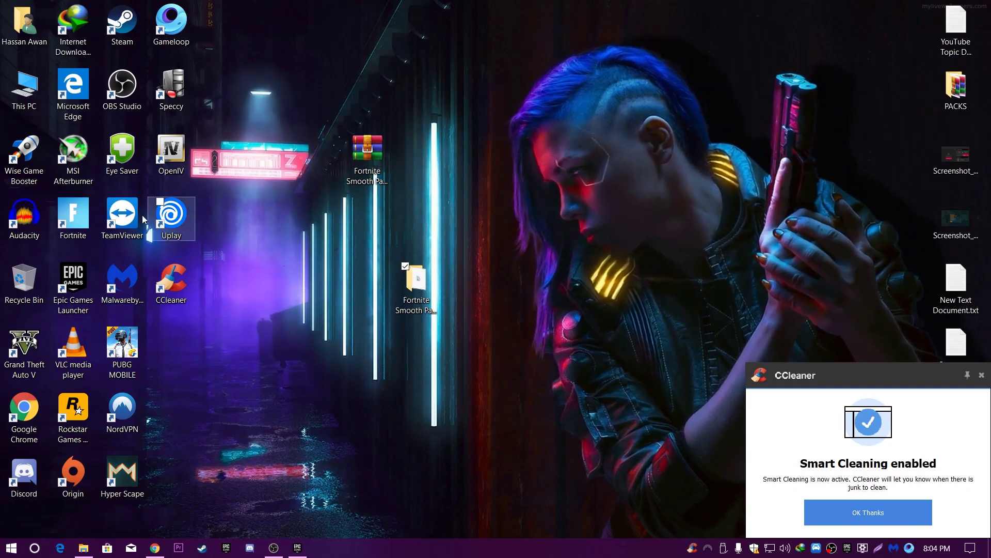
- Place the Wise Game Booster shortcut at the desktop centre, launch it, then close it
left_click_drag(320, 216, 320, 219)
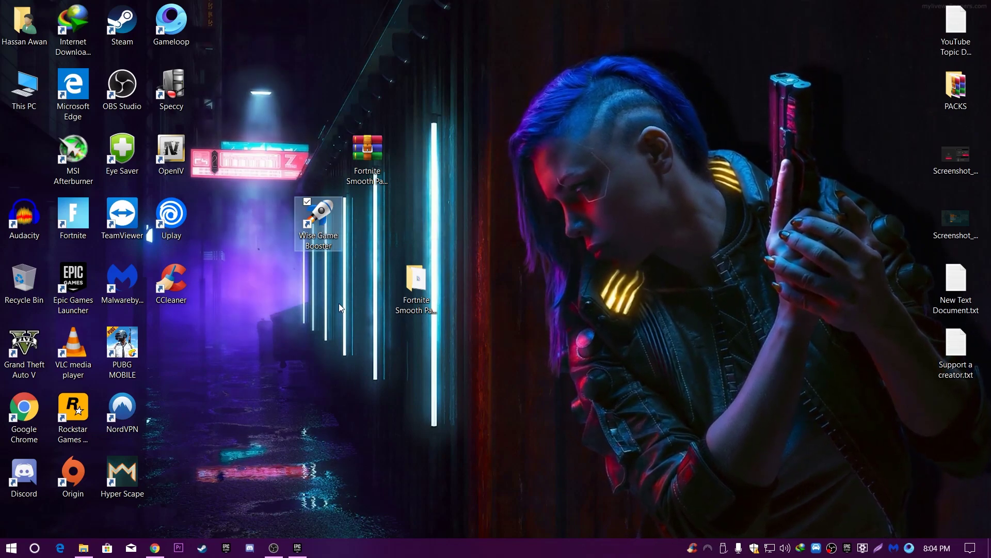
double_click(318, 219)
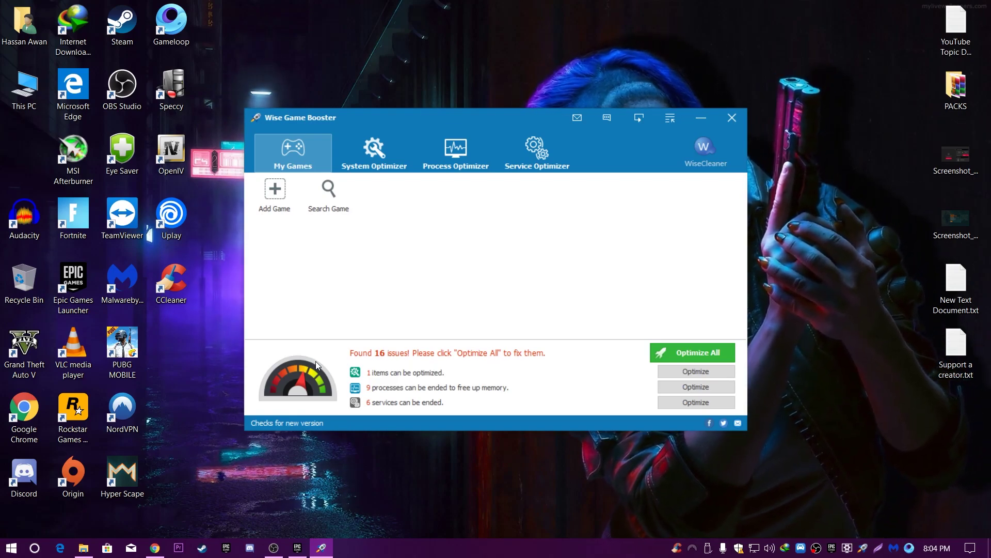
left_click(732, 118)
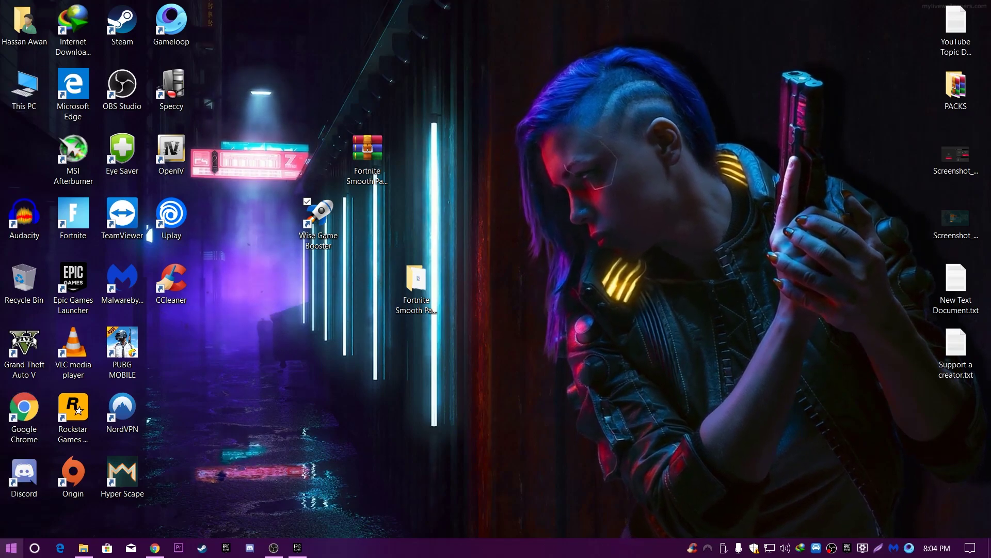
right_click(4, 554)
left_click(50, 282)
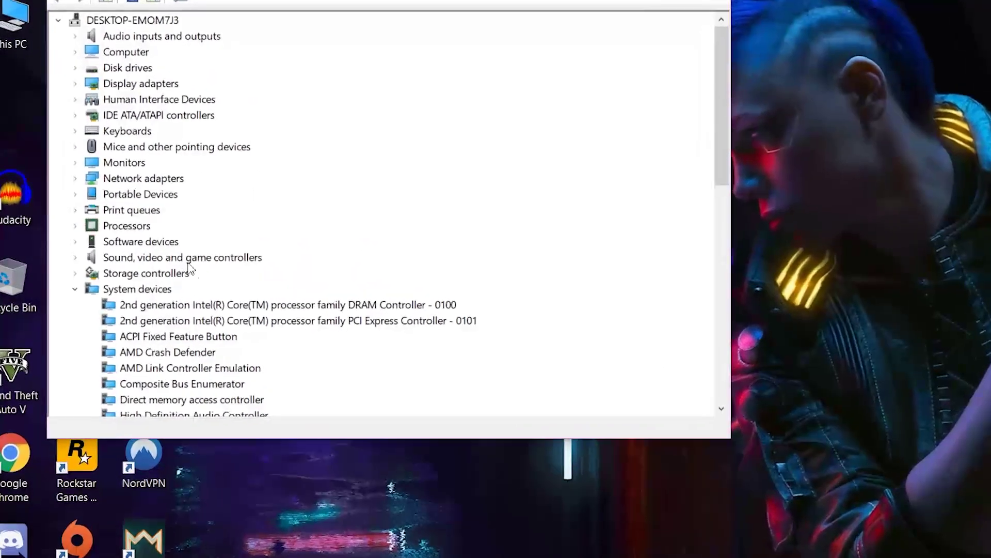
scroll(189, 268, "down", 1)
left_click(89, 243)
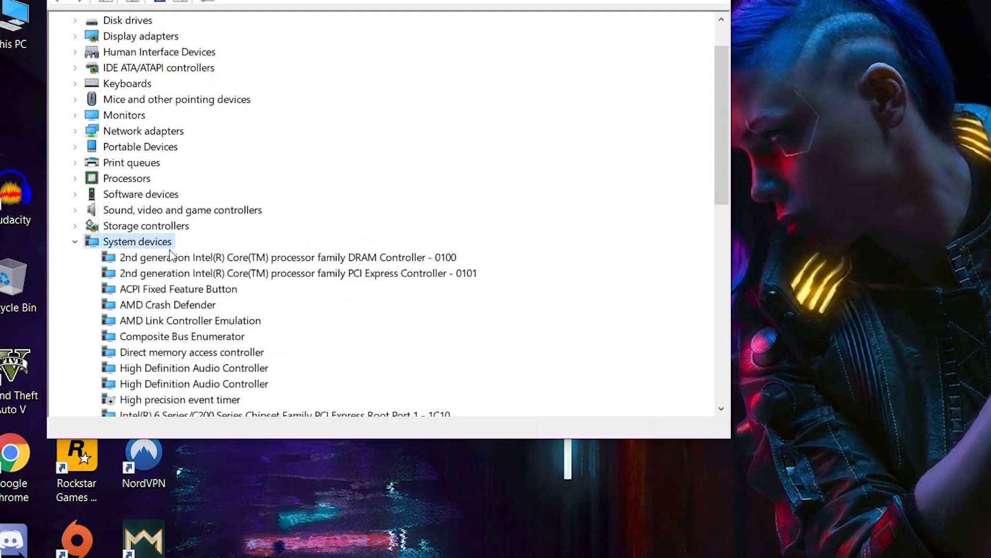
left_click(75, 242)
left_click(75, 241)
scroll(155, 269, "down", 10)
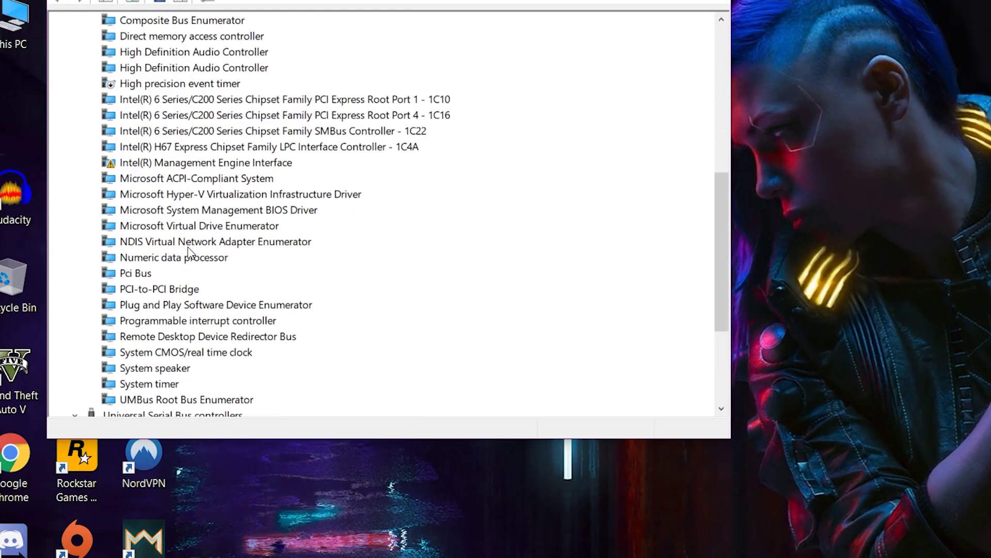
scroll(186, 292, "up", 6)
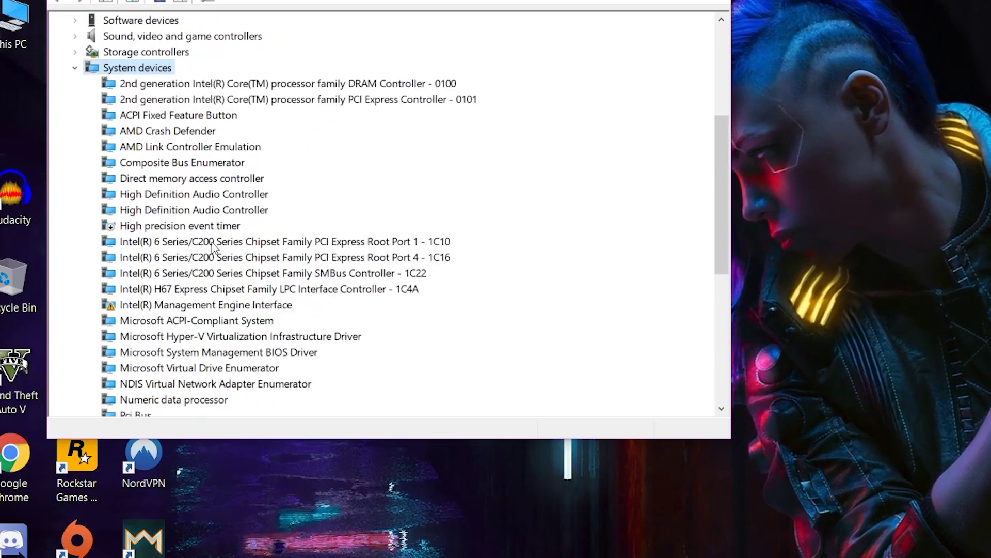
right_click(151, 227)
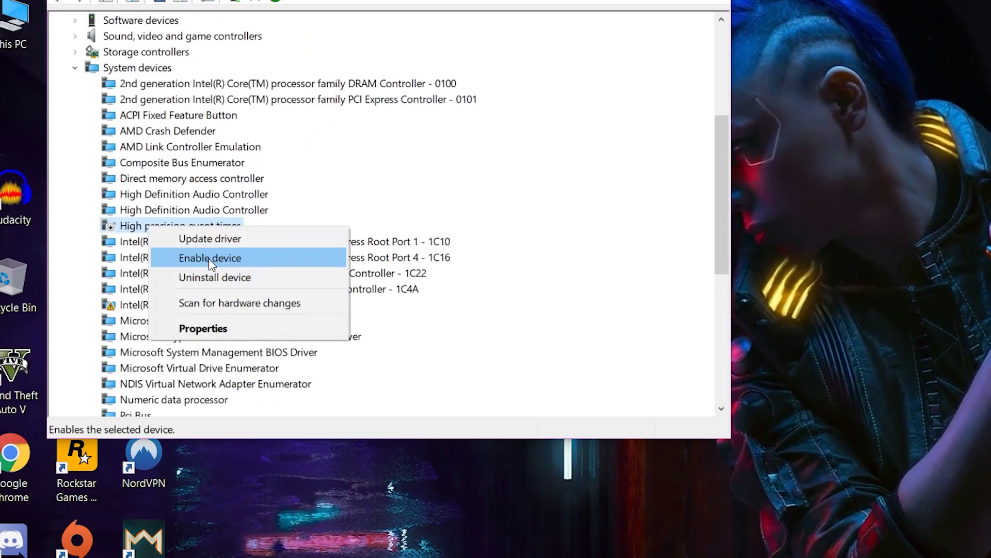
right_click(207, 227)
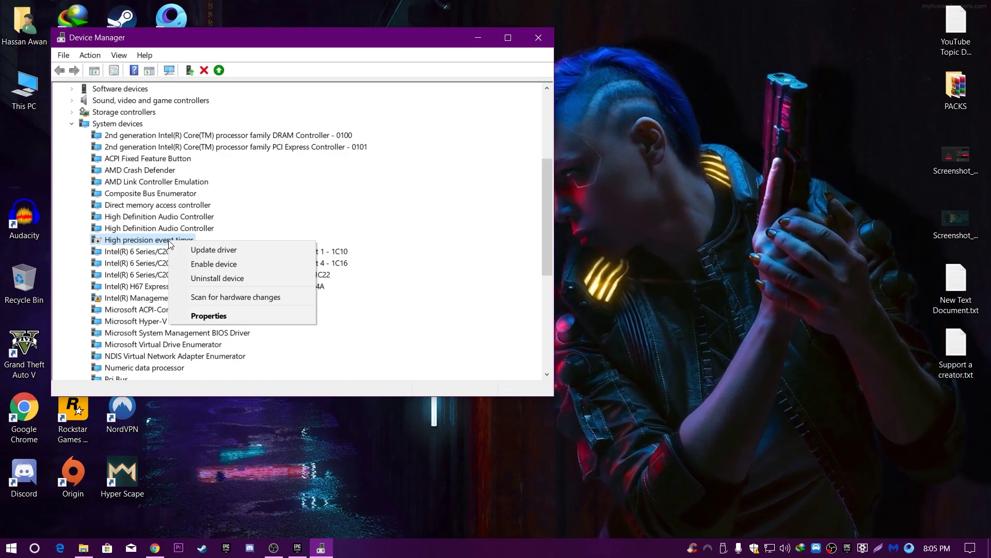
left_click(544, 35)
left_click(544, 35)
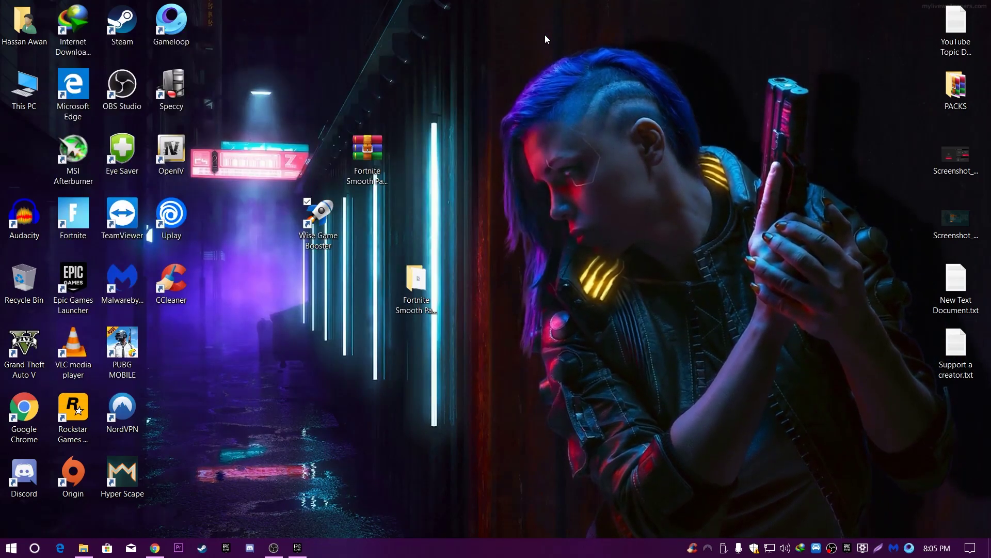